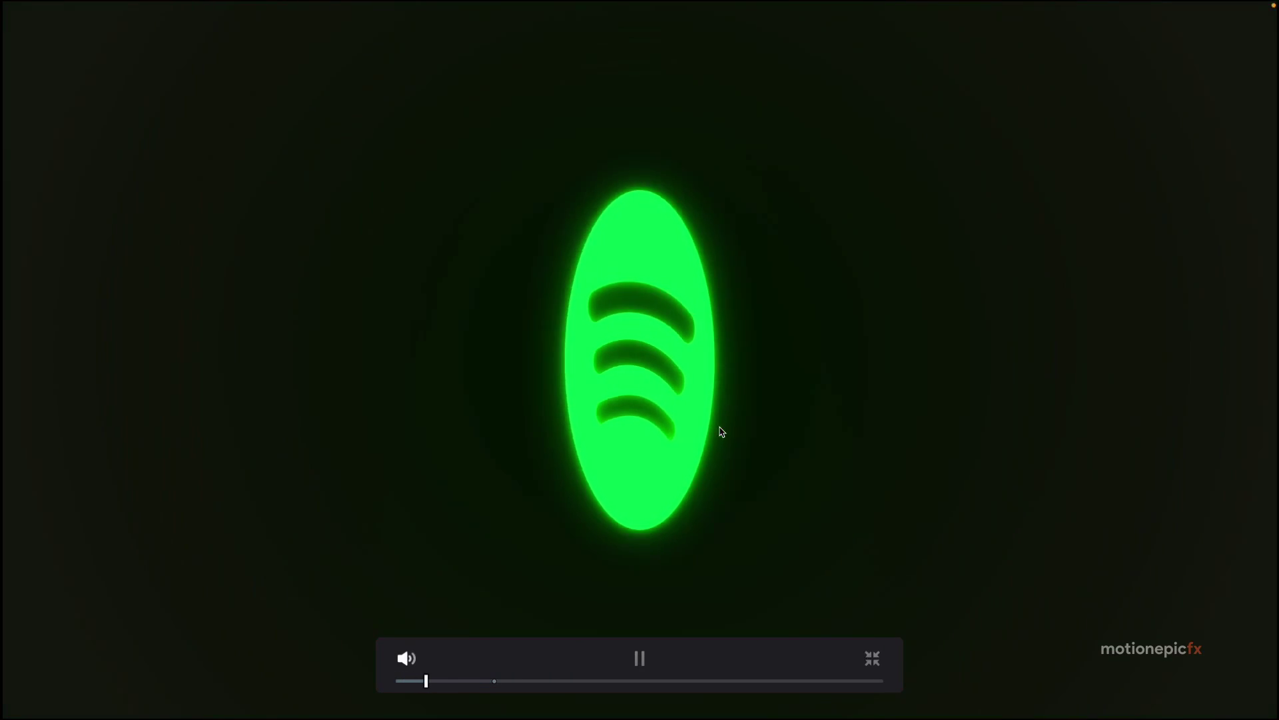
Add a Fusion Composition clip to the end of V1 and open its empty Fusion node graph
key("super+f")
key("space")
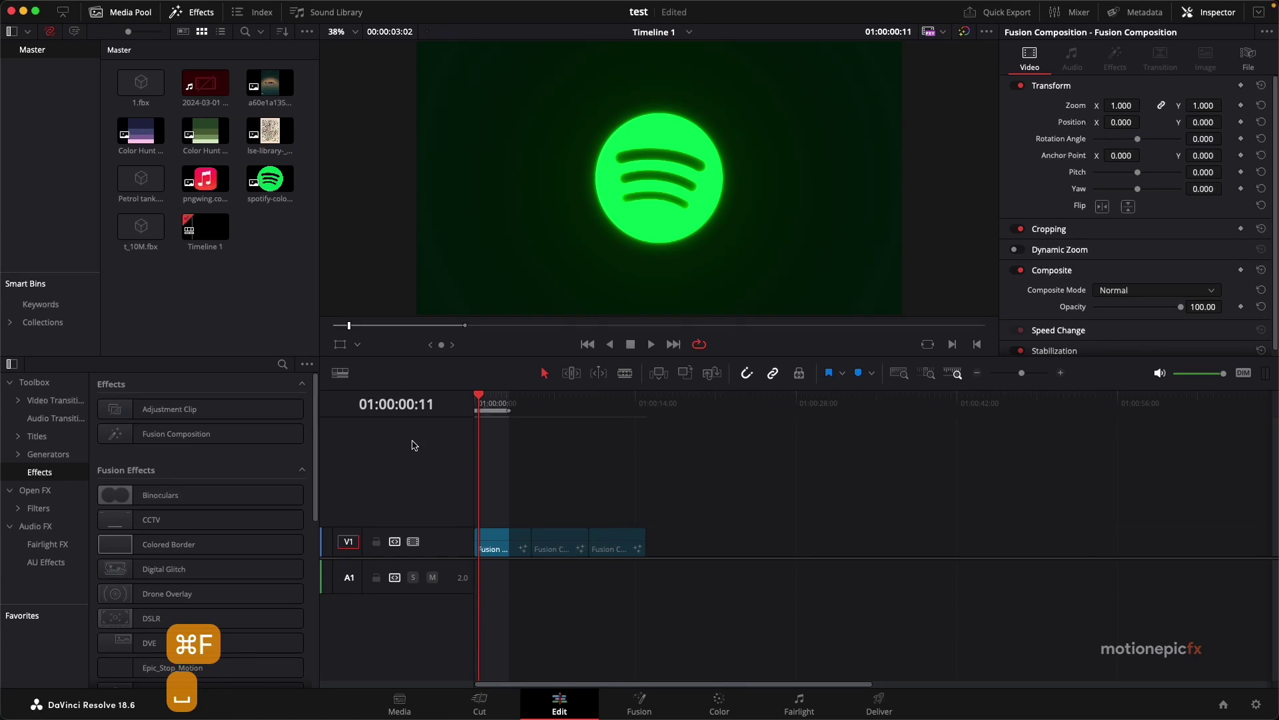
mouse_move(257, 434)
left_mouse_down()
mouse_move(629, 520)
mouse_move(663, 542)
left_mouse_up()
left_click(671, 418)
left_click(640, 703)
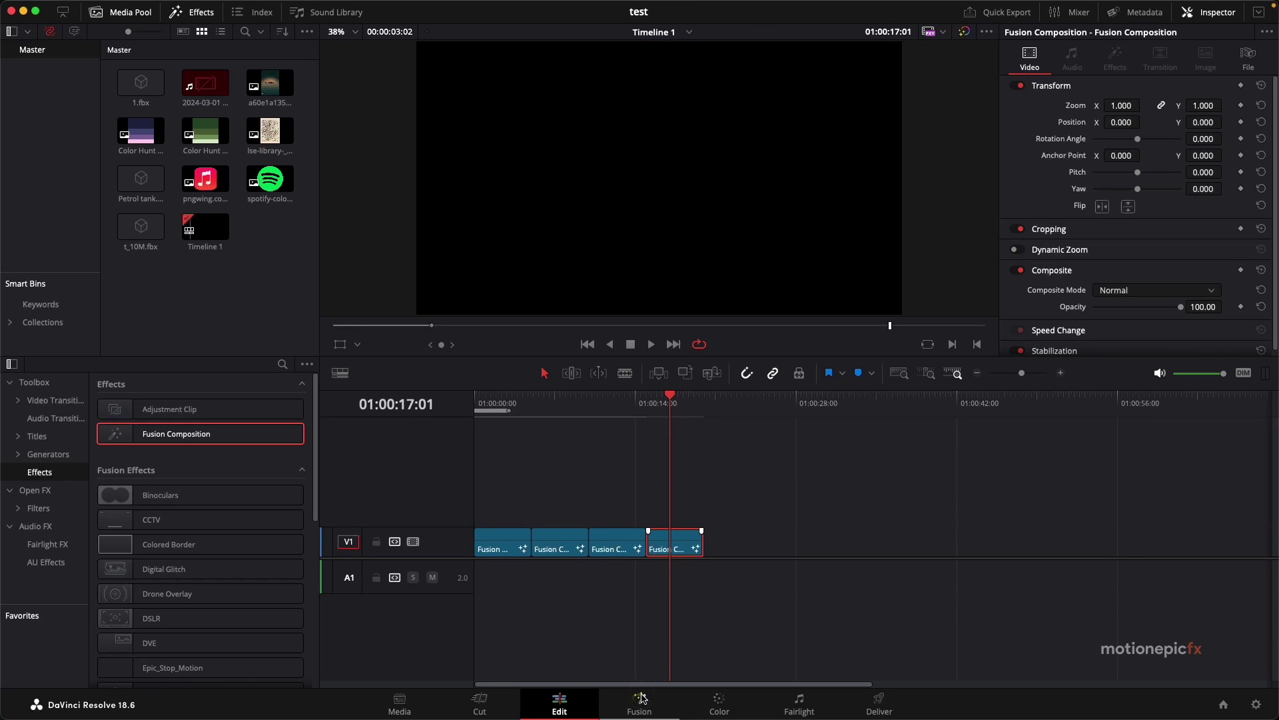
left_click_drag(528, 590, 579, 562)
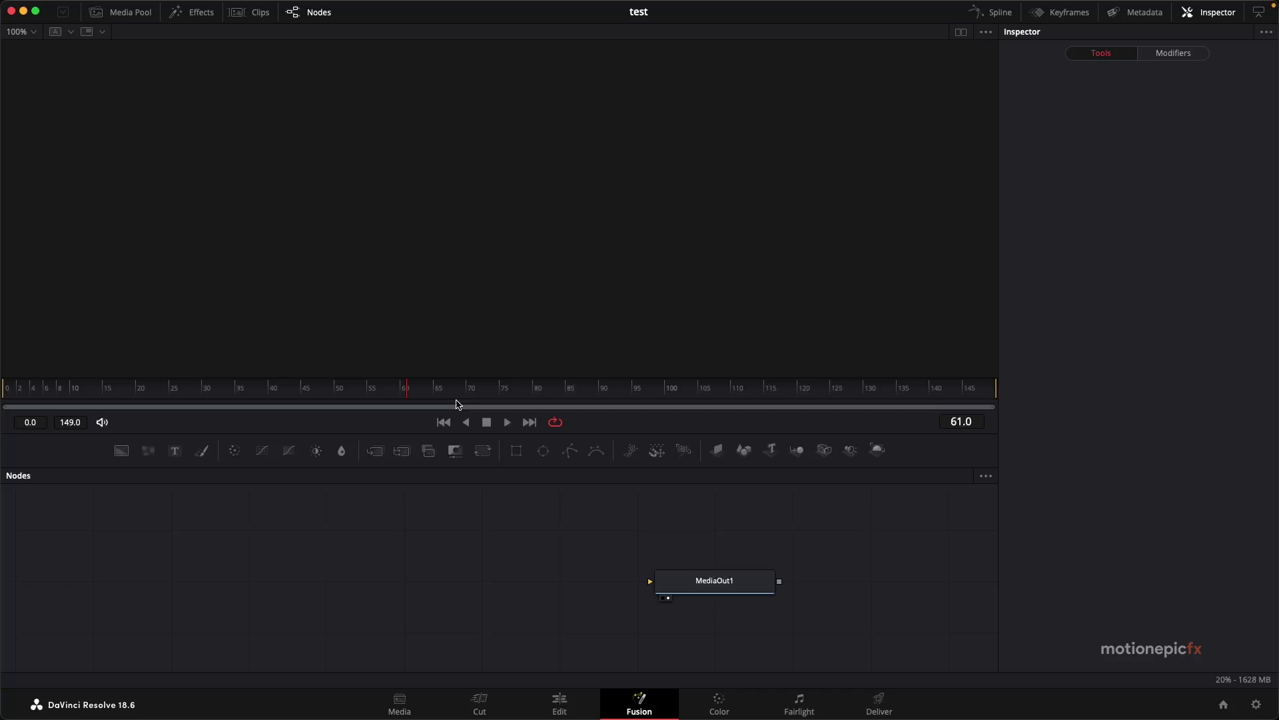
Import the Spotify and pngwing logo images as MediaIn nodes and shift MediaOut1 right
left_click(132, 14)
mouse_move(246, 160)
left_mouse_down()
mouse_move(332, 550)
mouse_move(575, 267)
left_mouse_up()
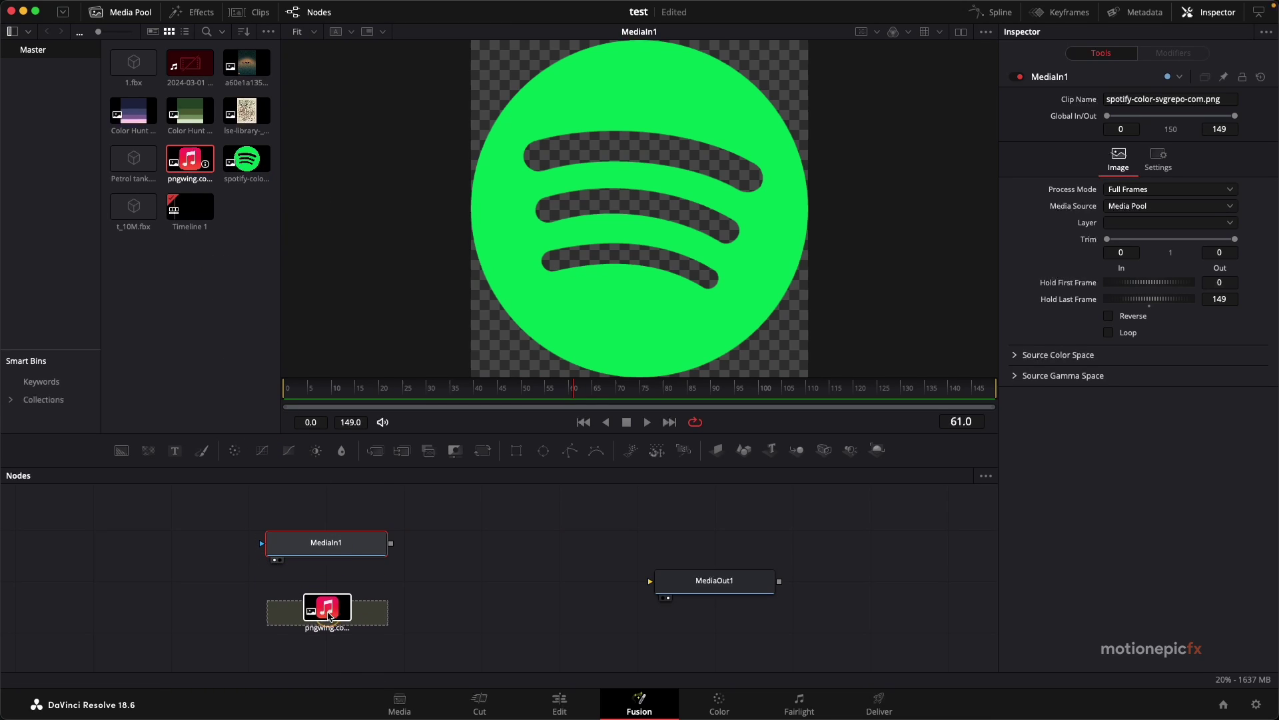
mouse_move(199, 172)
left_mouse_down()
mouse_move(345, 624)
mouse_move(599, 208)
left_mouse_up()
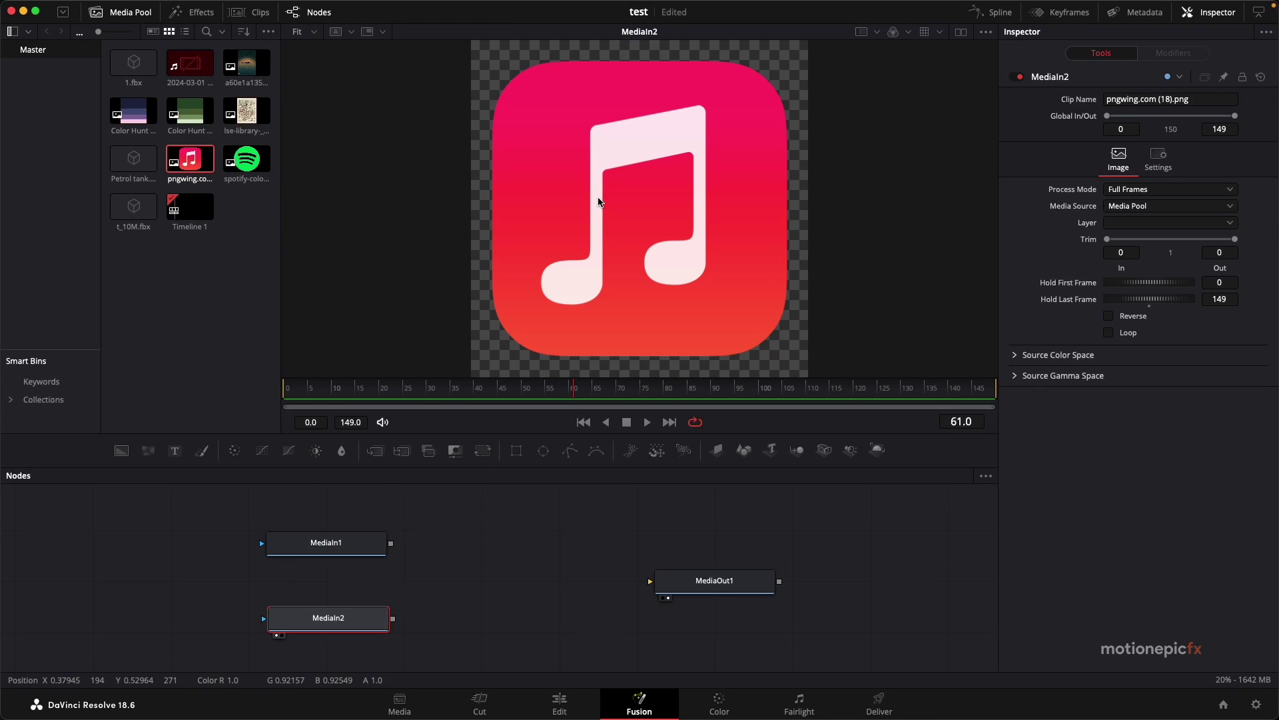
left_click(132, 14)
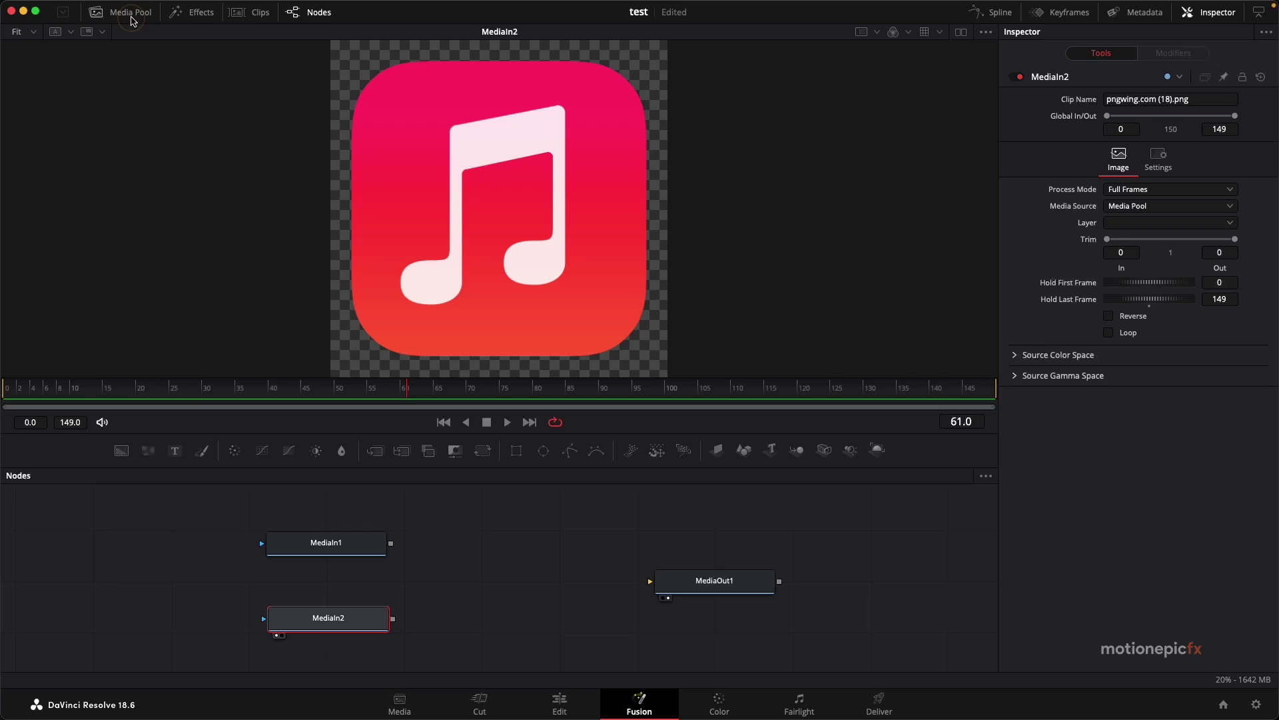
left_click_drag(710, 587, 771, 586)
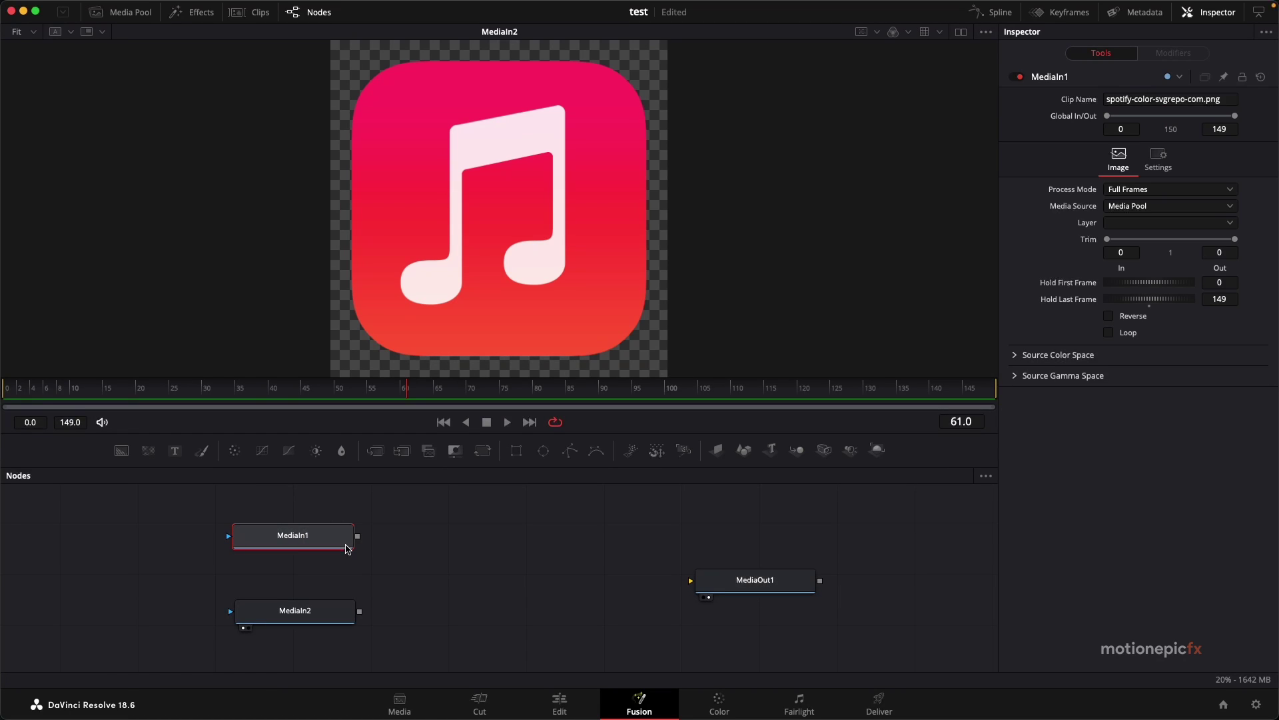
Add a DVE node after MediaIn1, view it, and set its Perspective to 100
key("shift+space")
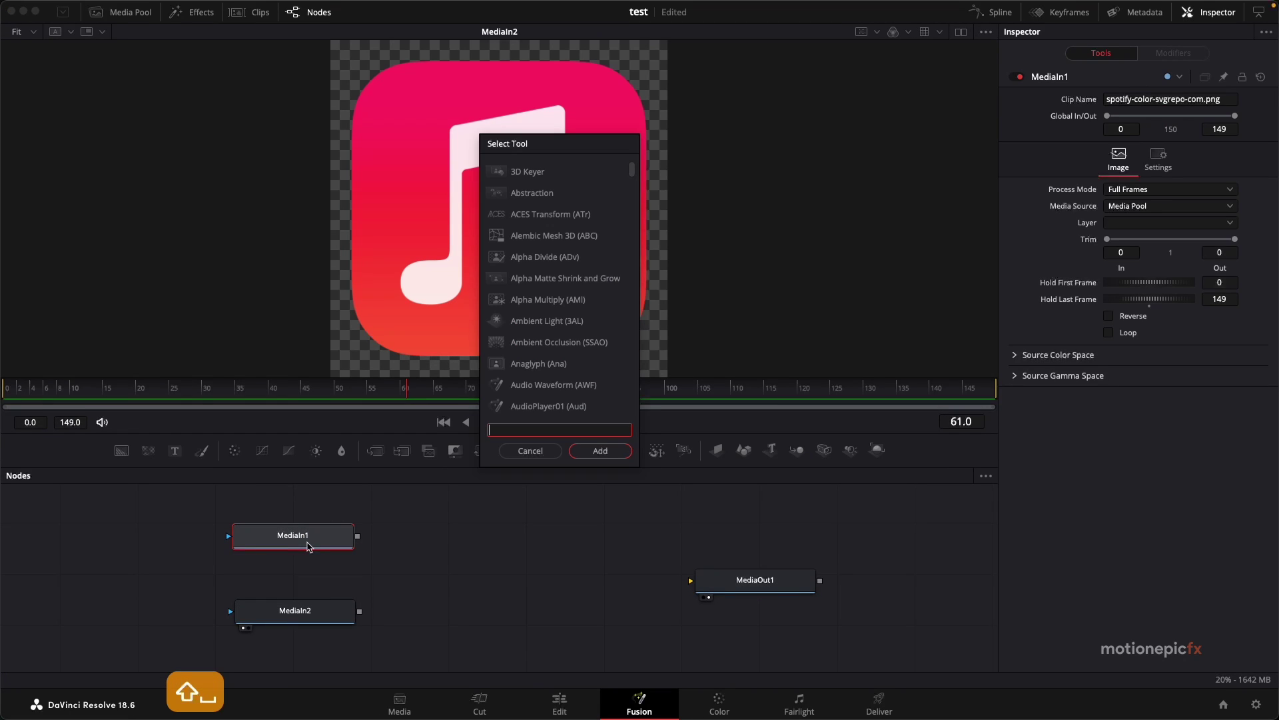
type("dve")
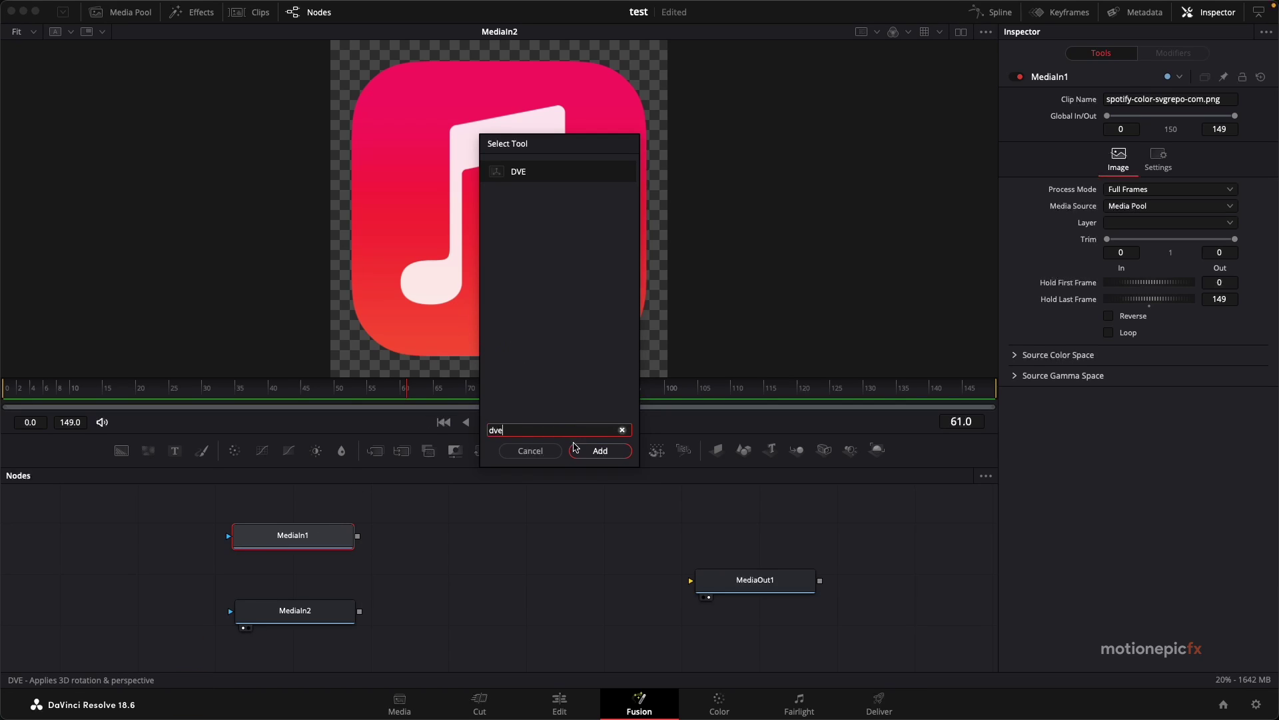
left_click(598, 451)
left_click(515, 125)
key("1")
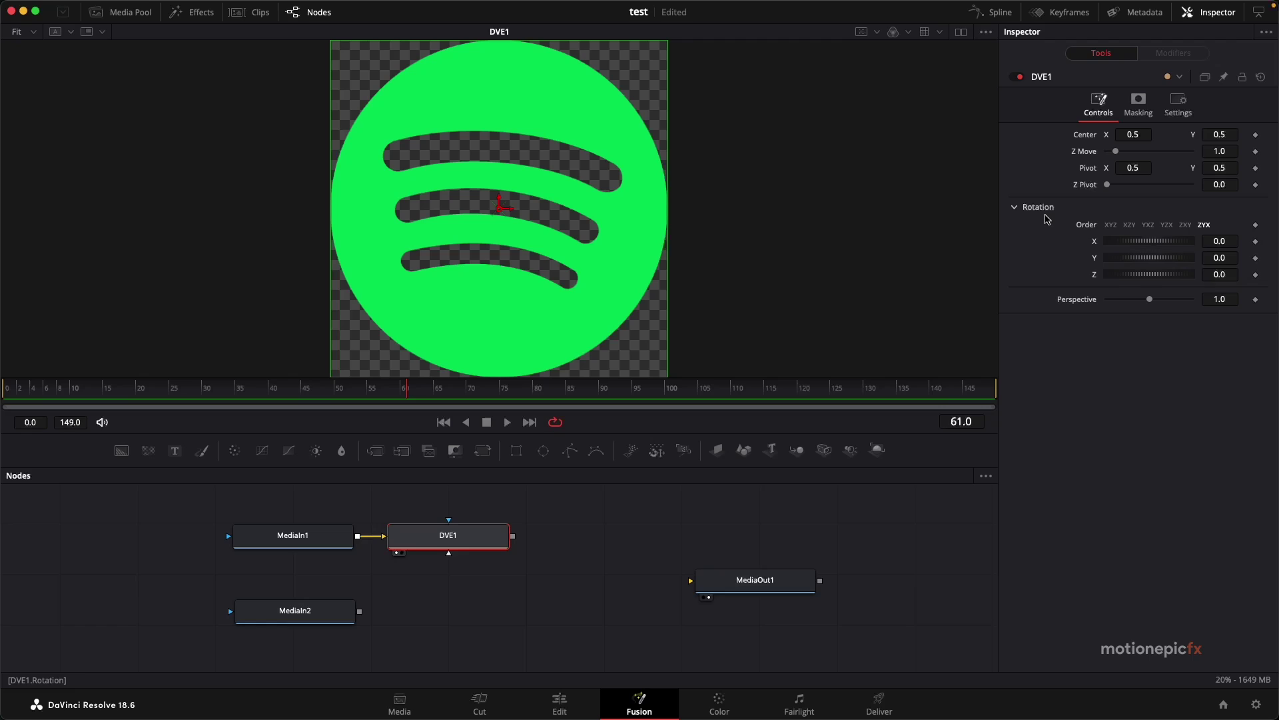
left_click_drag(1138, 263, 1154, 262)
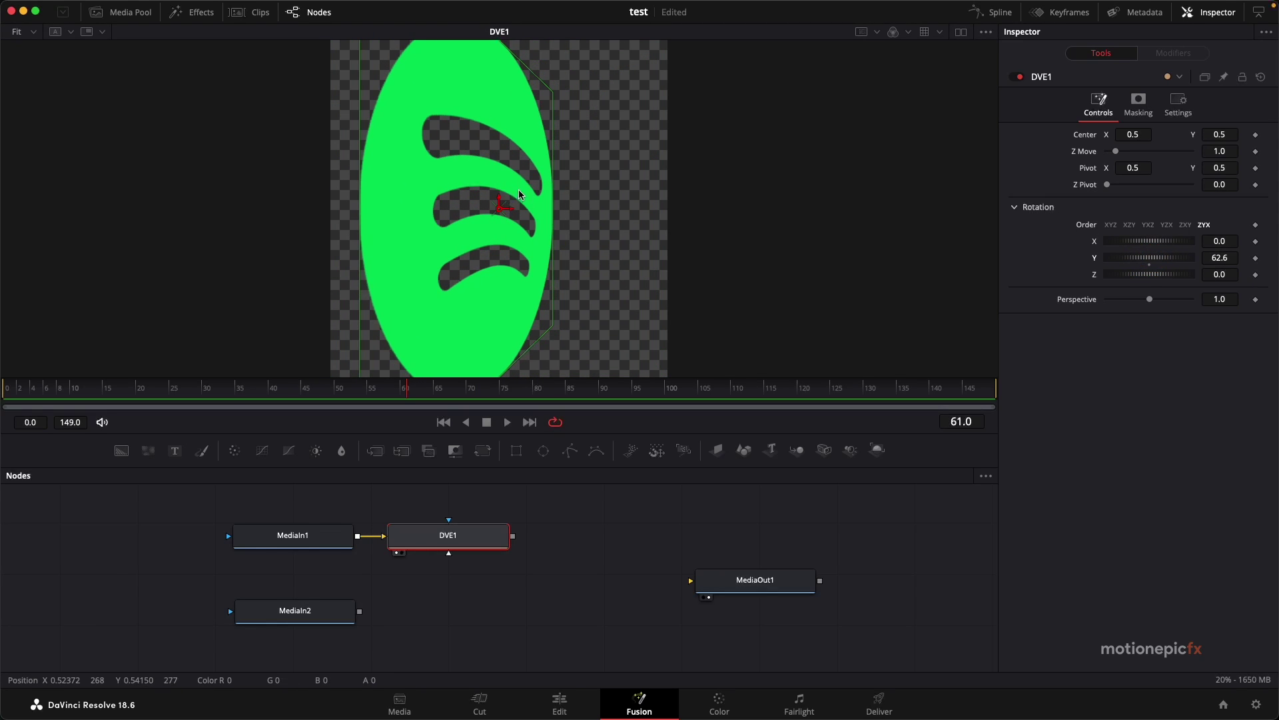
left_click_drag(1151, 299, 1191, 298)
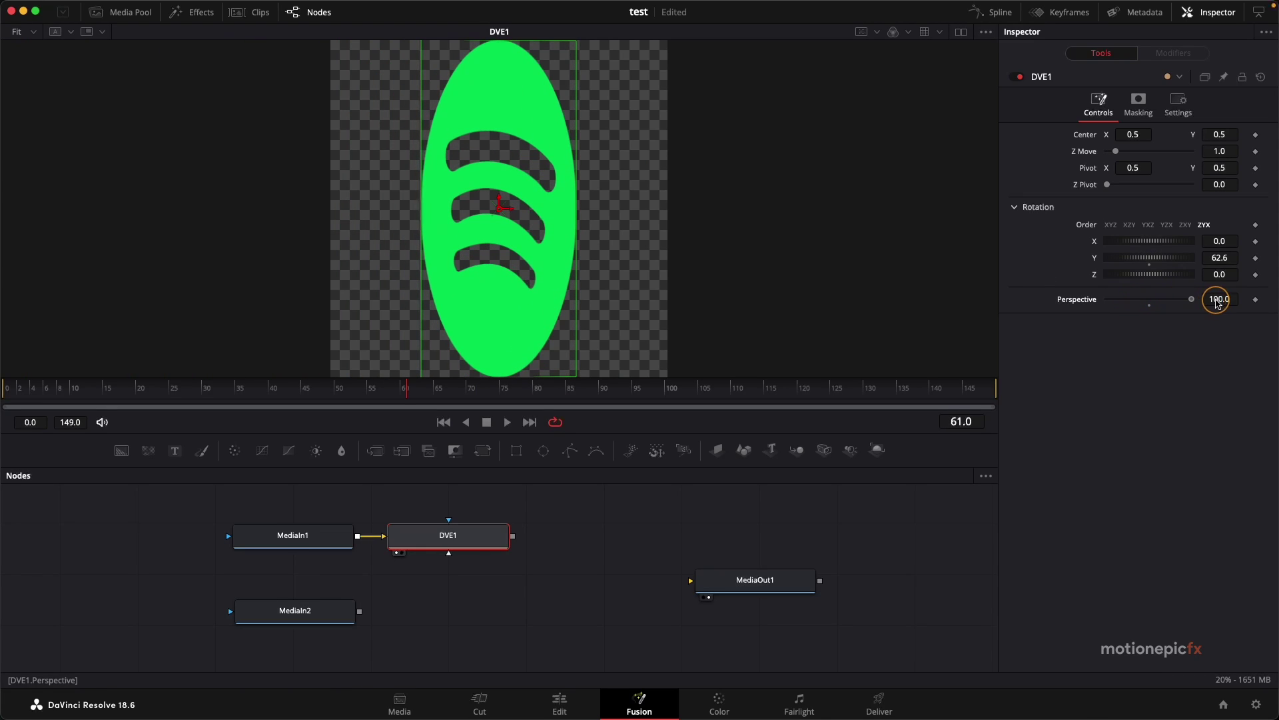
left_click_drag(1151, 263, 1137, 262)
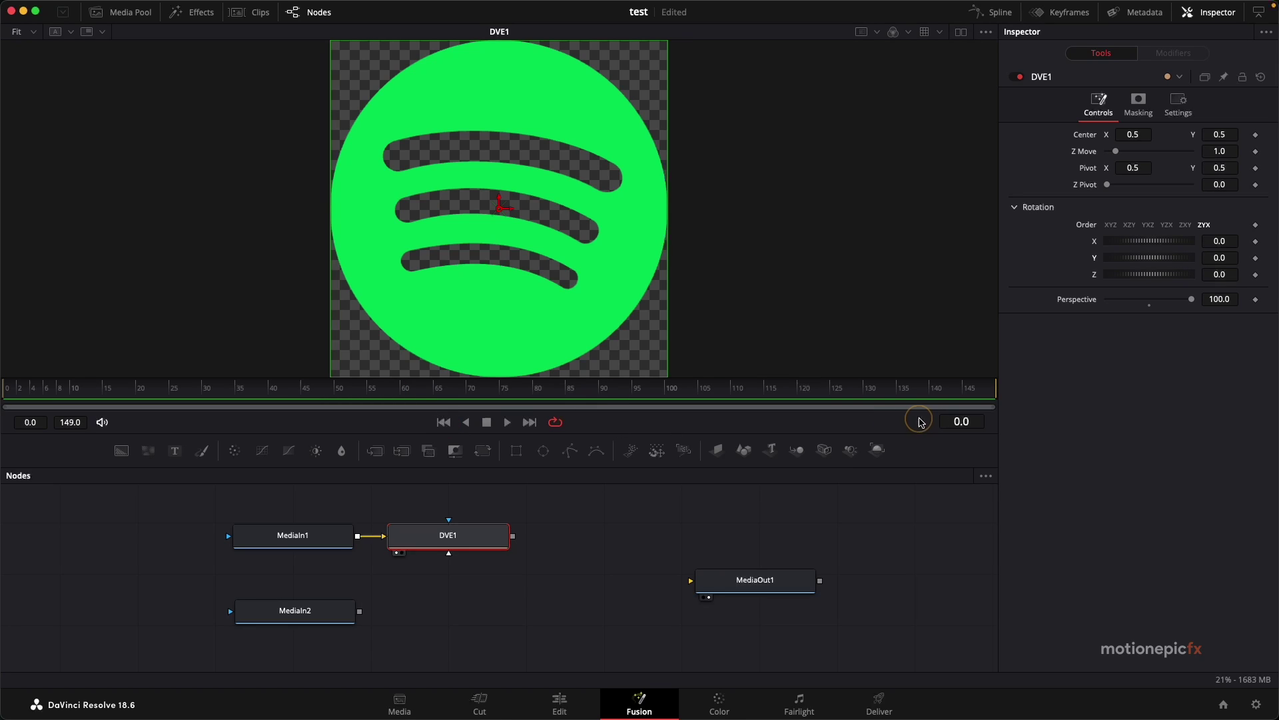
Keyframe DVE1 Rotation Y at 0 on frame 0 and 90 on frame 30
left_click(955, 421)
left_click(1256, 258)
left_click(202, 388)
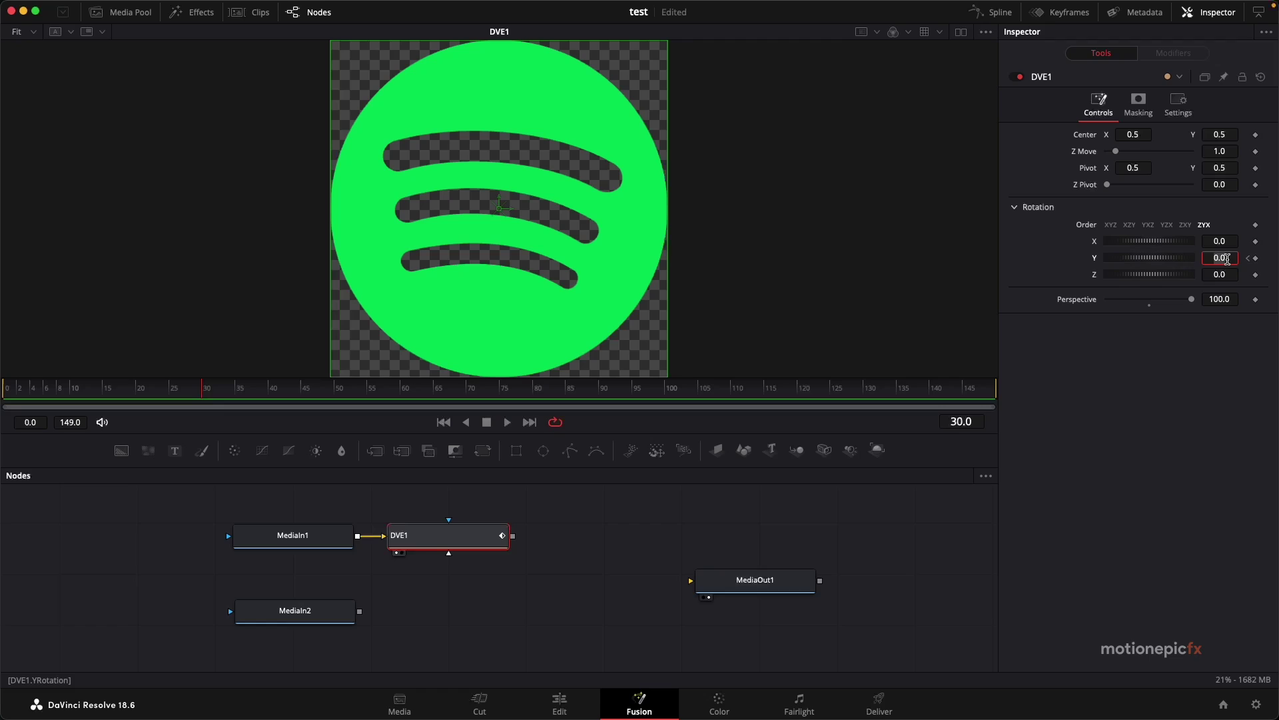
type("90")
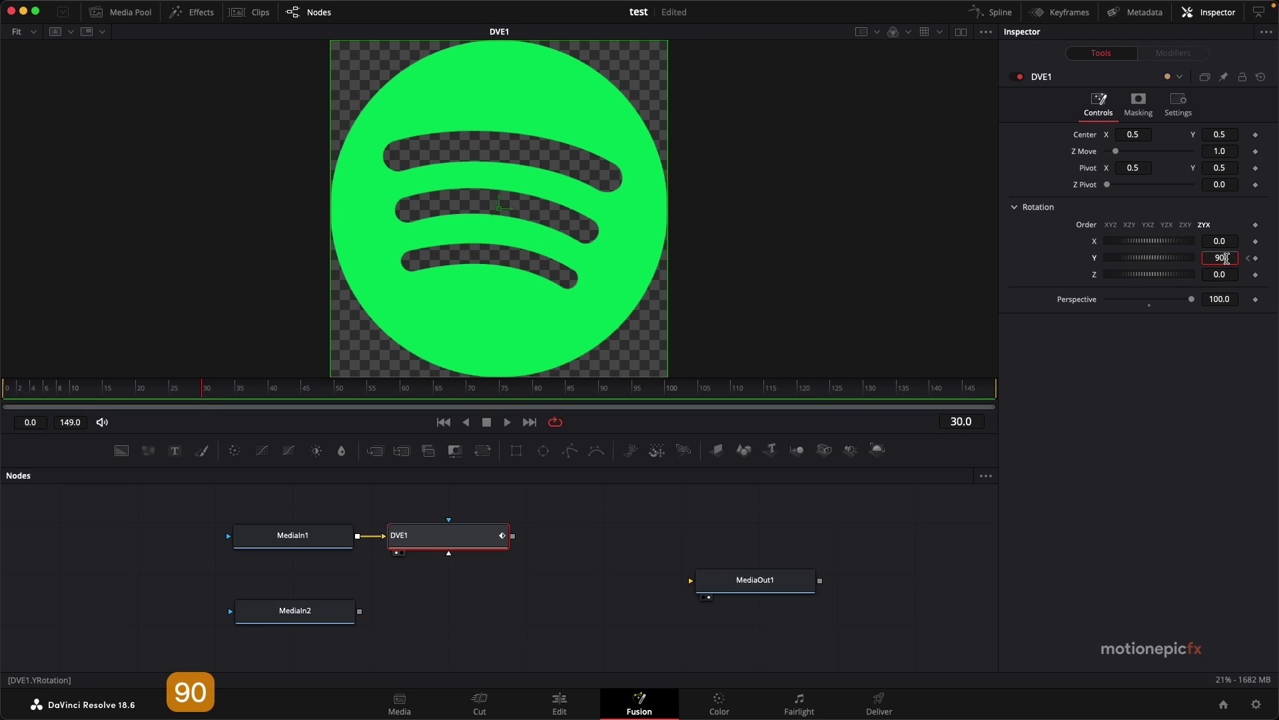
key("Return")
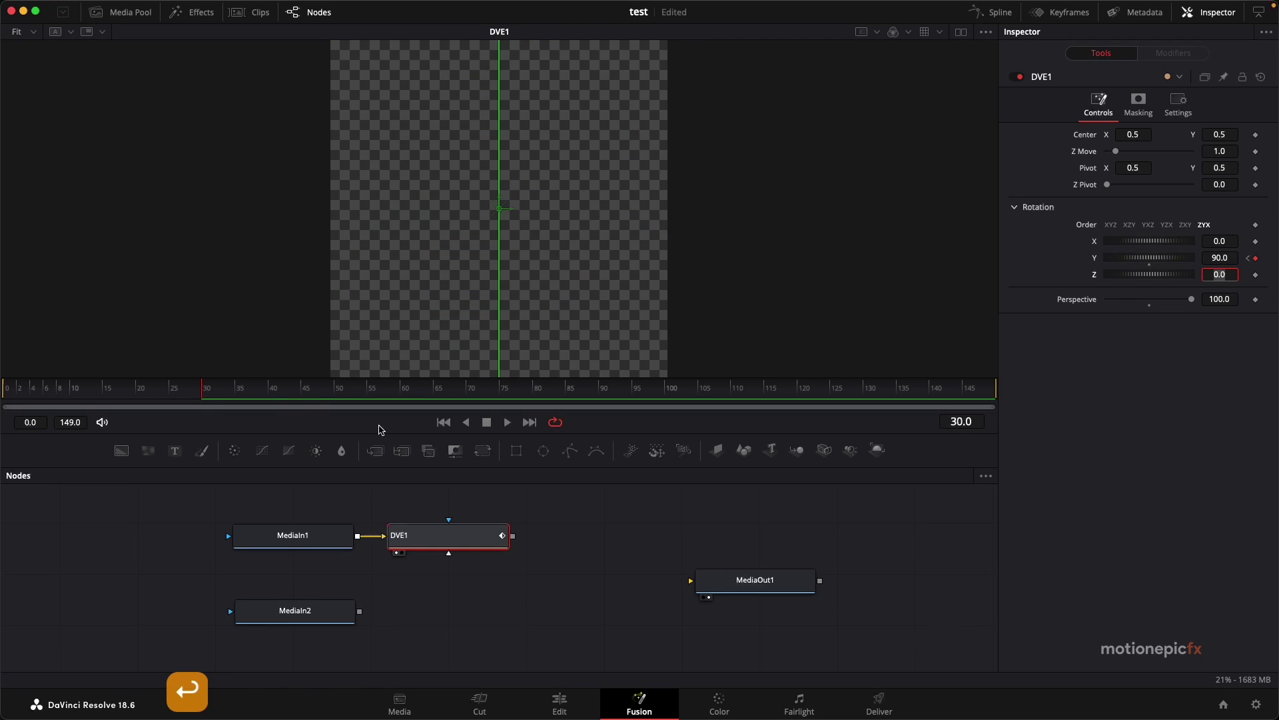
Play the Spotify logo's rotation back from frame 0 to check it
left_click(445, 422)
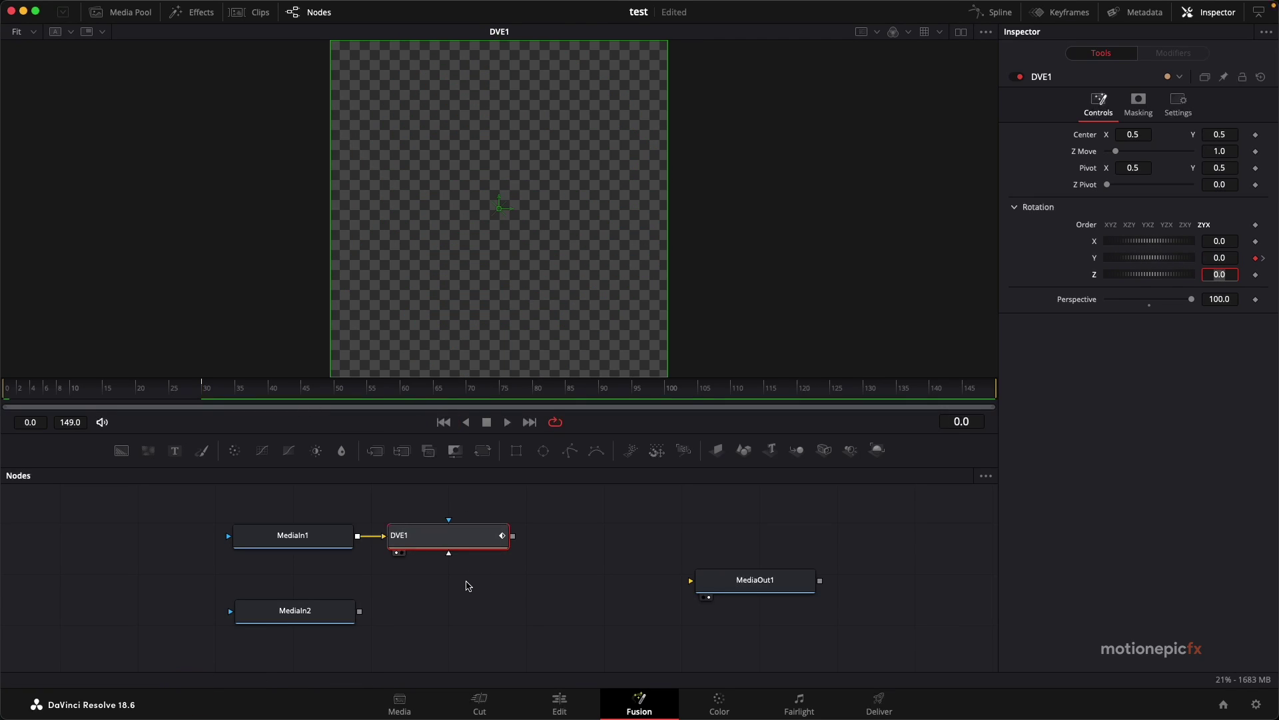
key("space")
left_click(444, 422)
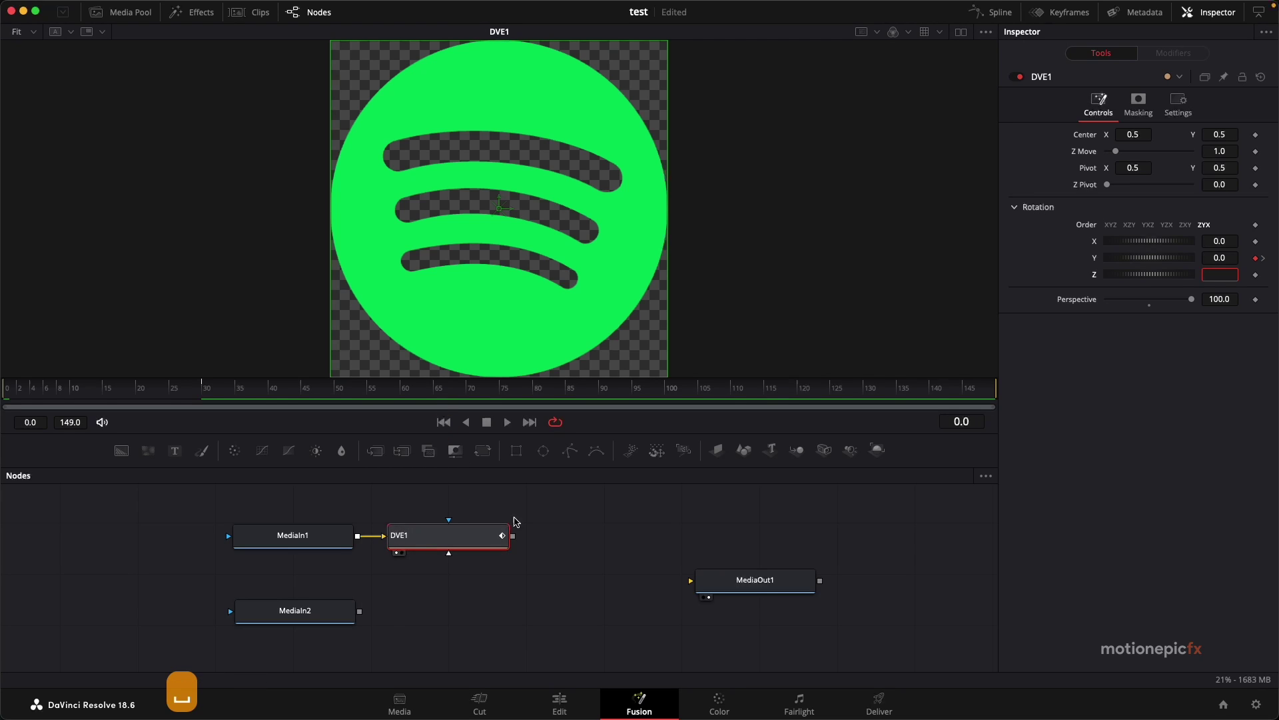
key("space")
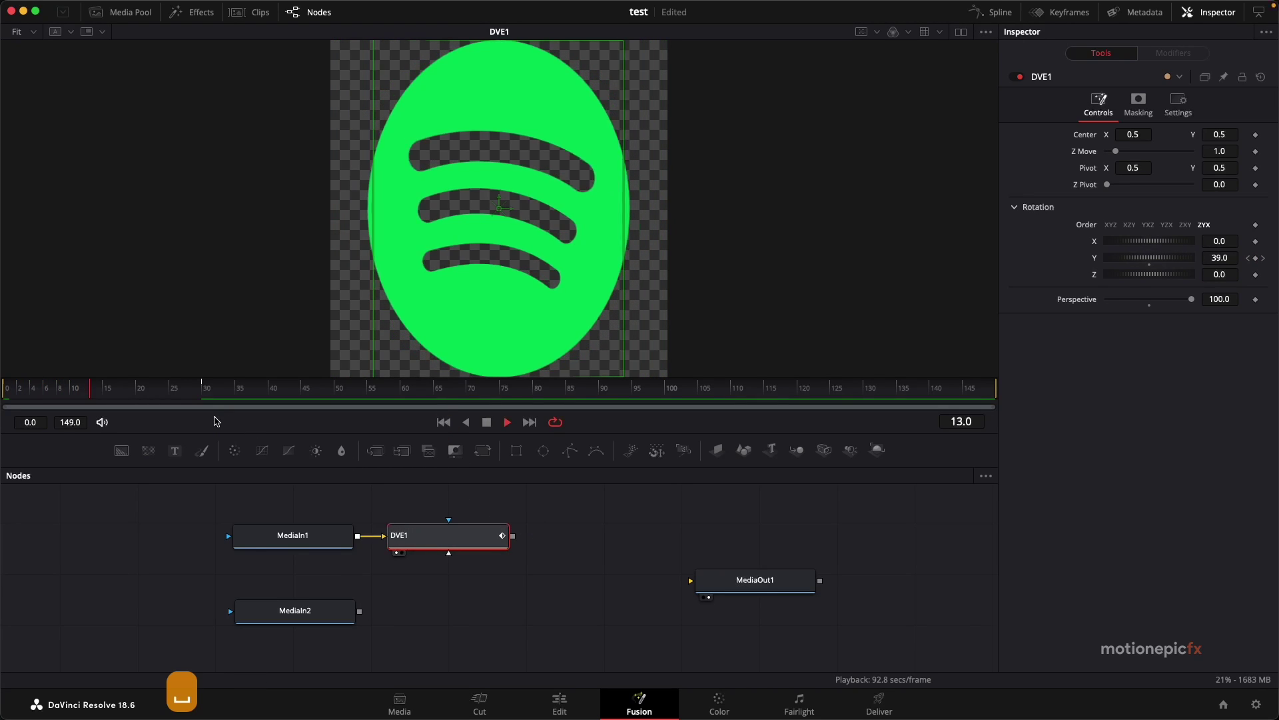
key("space")
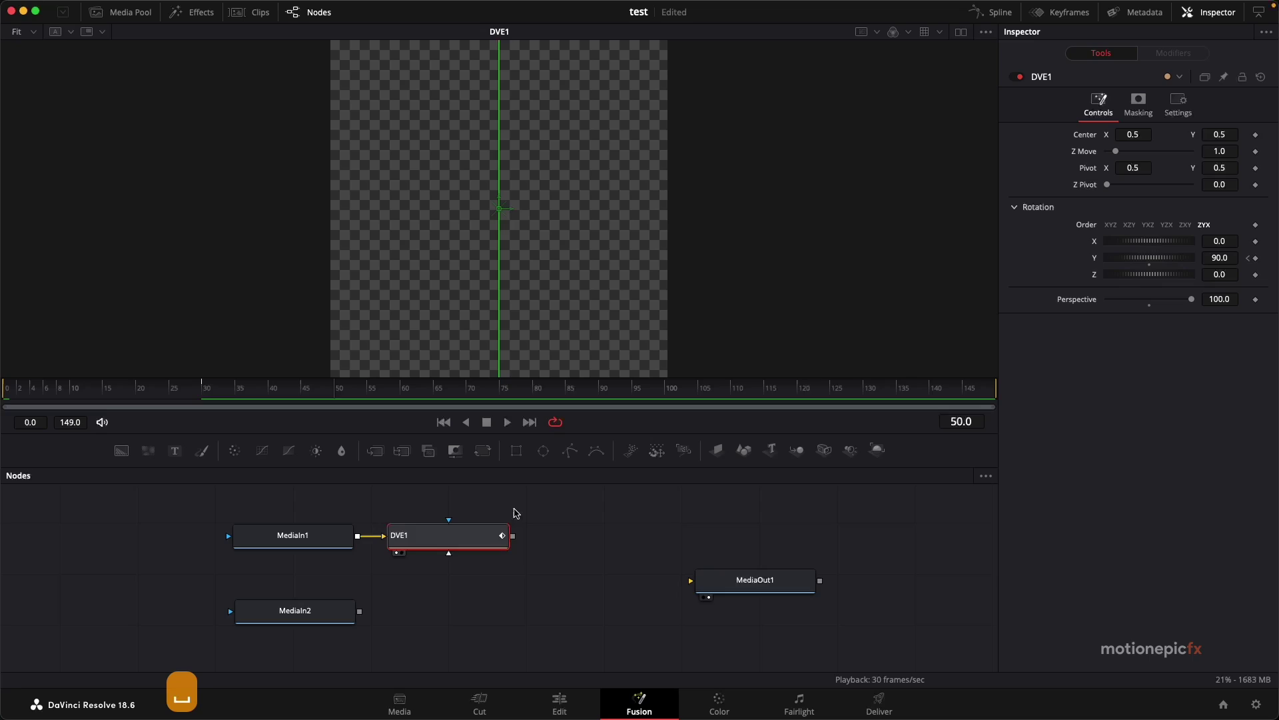
Add a DVE node after MediaIn2, view it, and set Perspective to 100
left_click(330, 614)
key("shift+space")
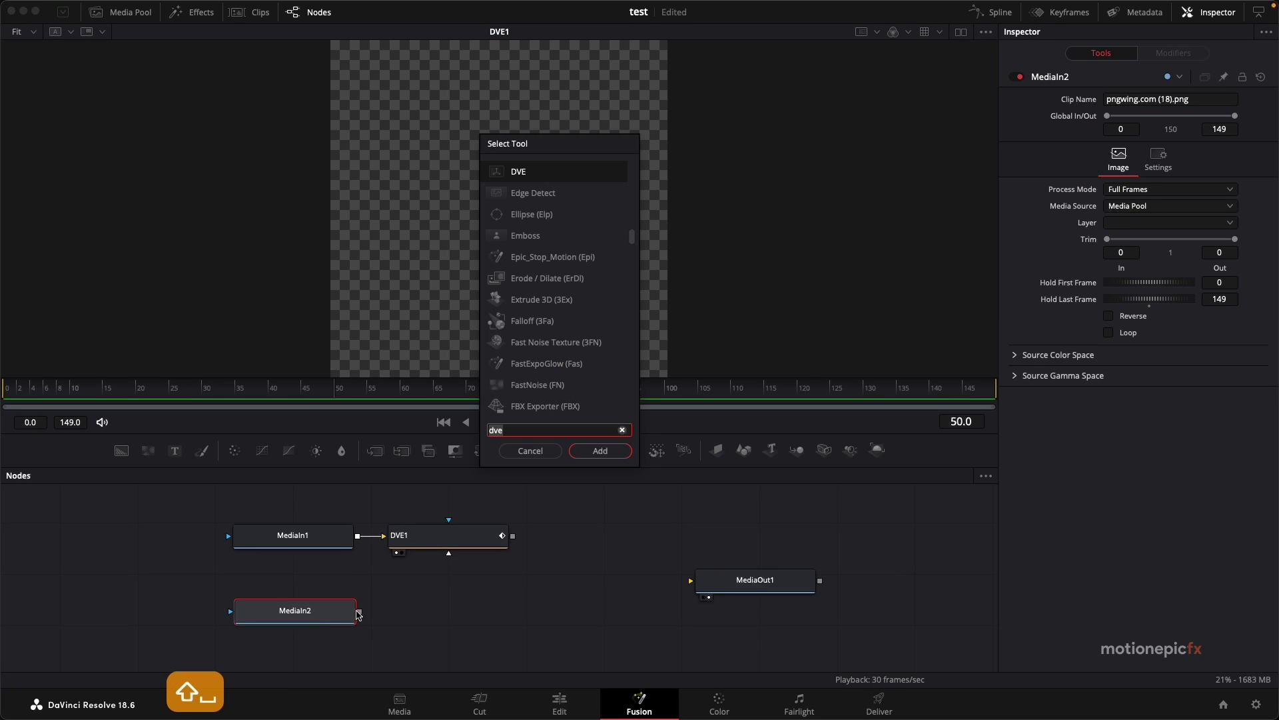
left_click(597, 452)
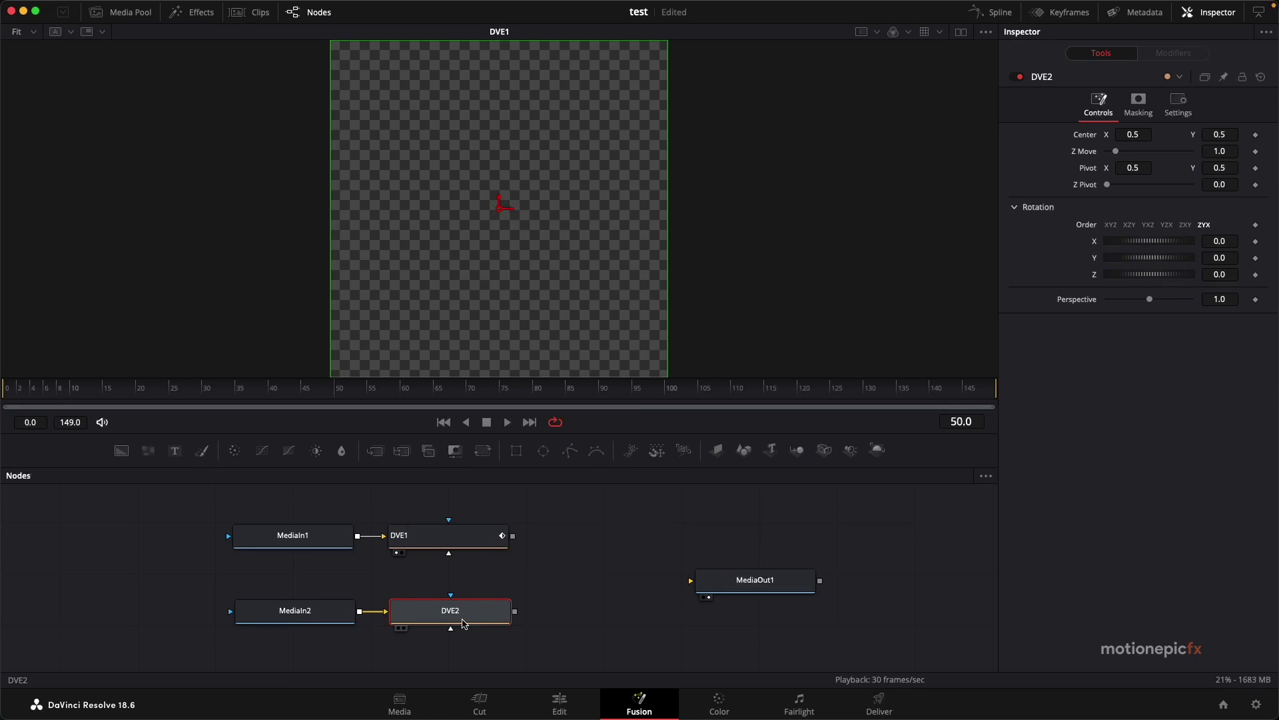
key("1")
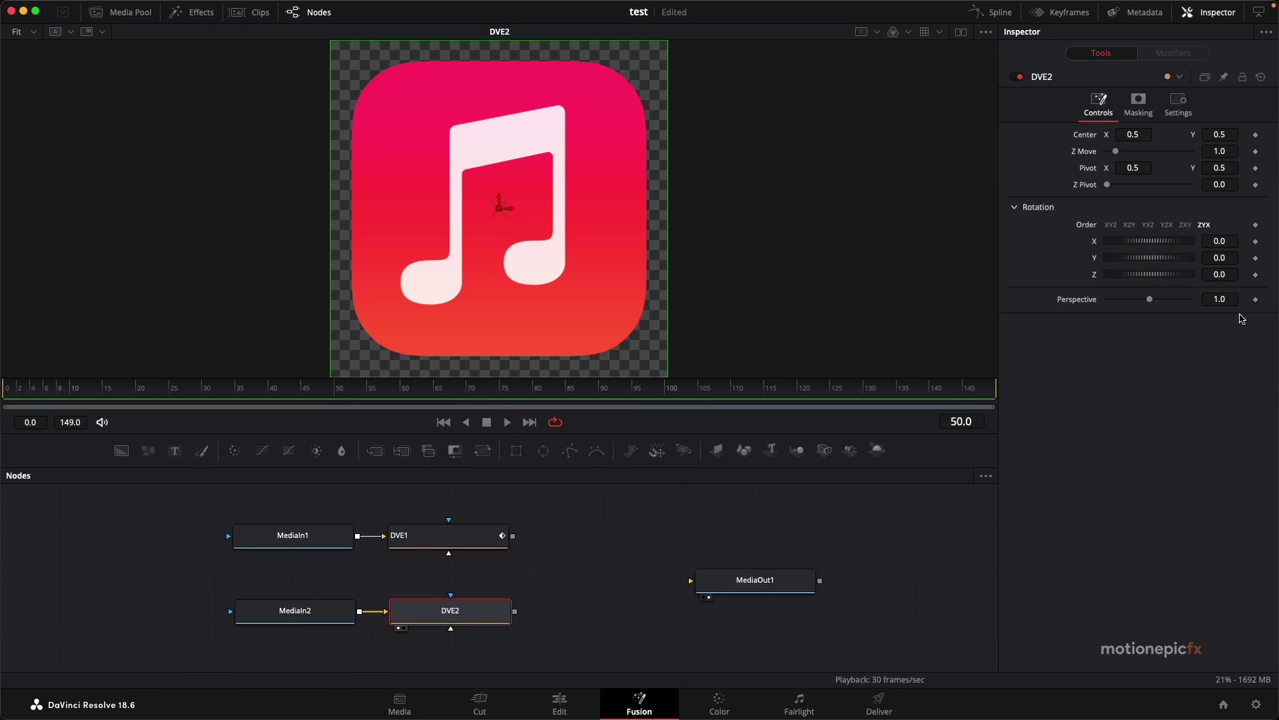
left_click_drag(1149, 299, 1202, 300)
Keyframe DVE2 Rotation Y at 90 on frame 30 and 0 on frame 60
left_click_drag(175, 391, 207, 394)
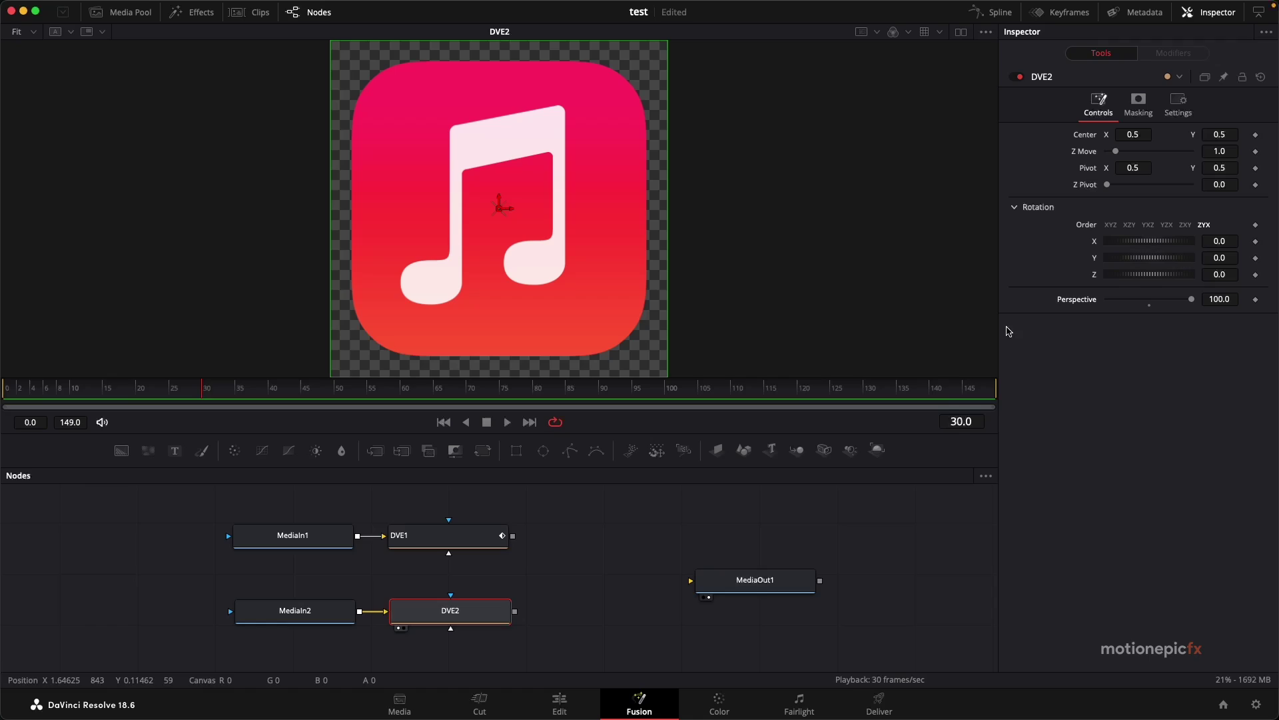
left_click(1255, 259)
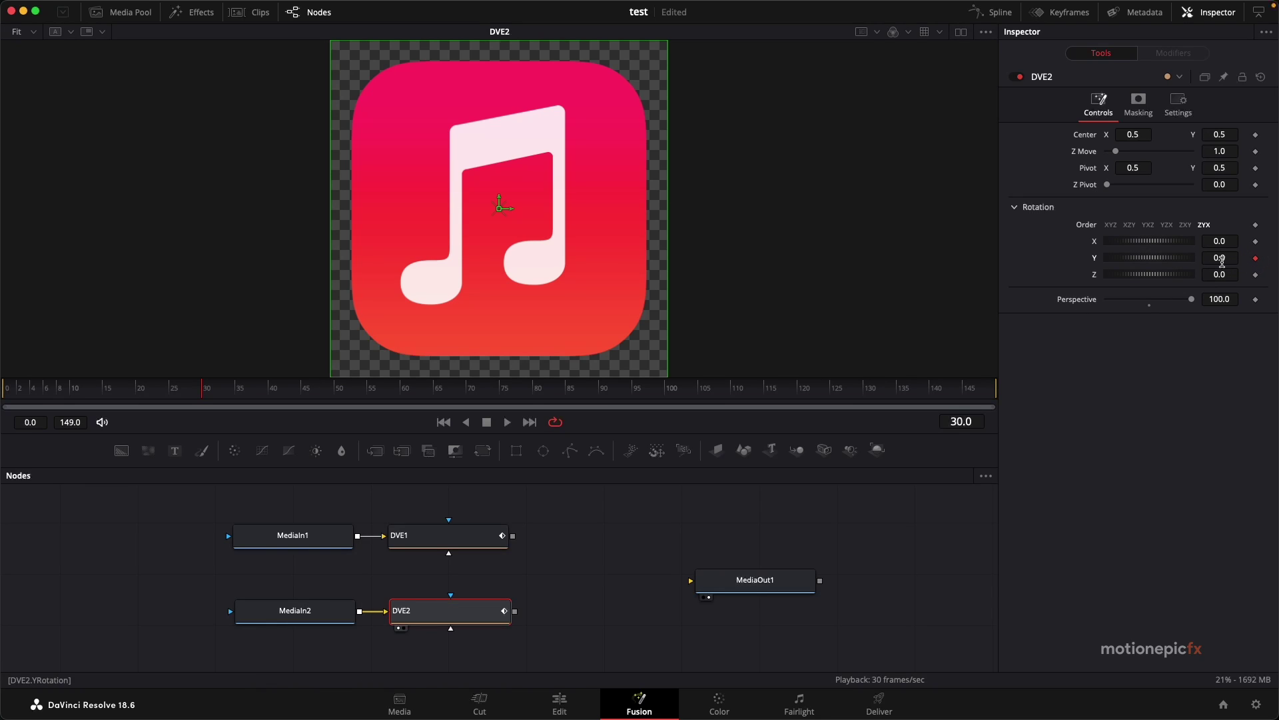
type("90")
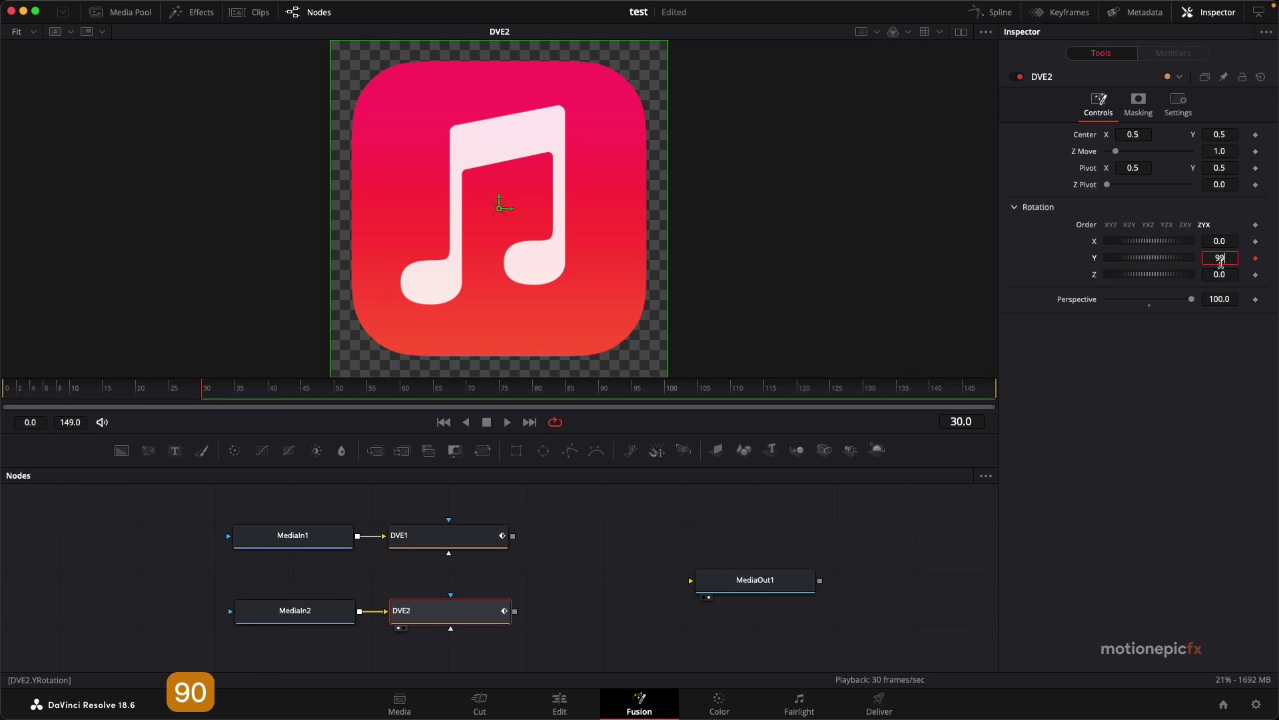
key("Return")
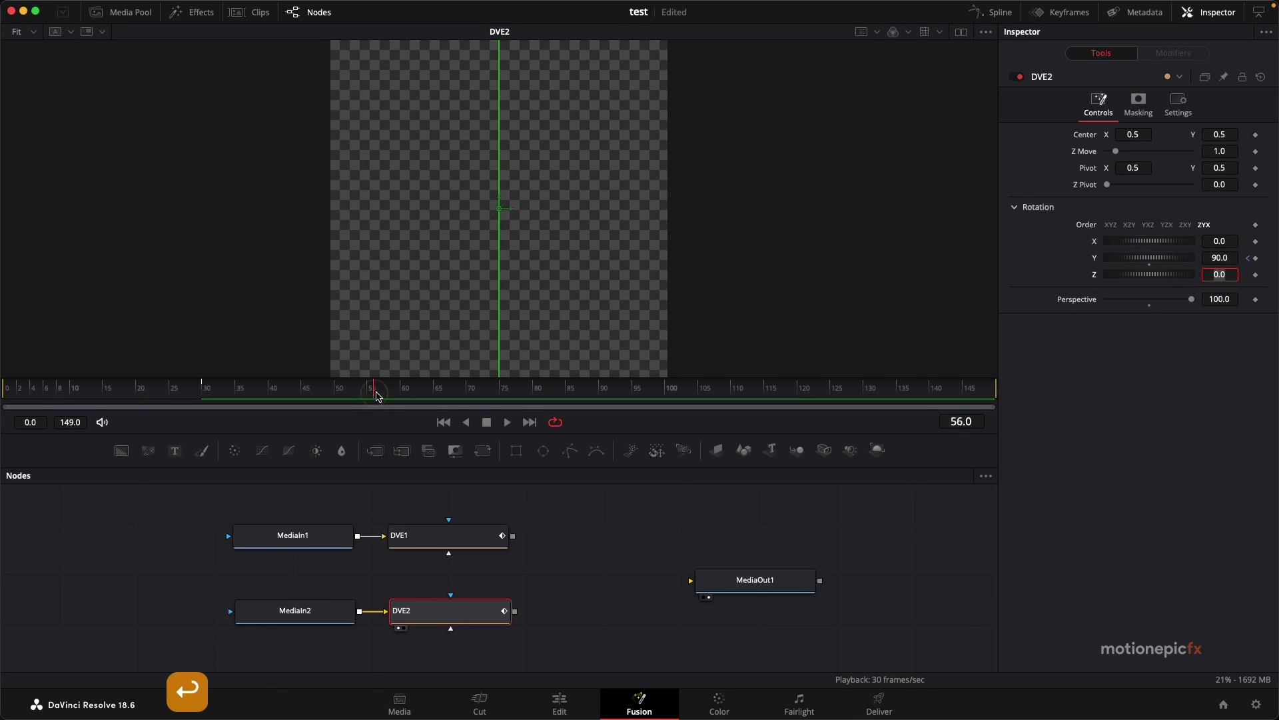
left_click(404, 390)
left_click(1215, 258)
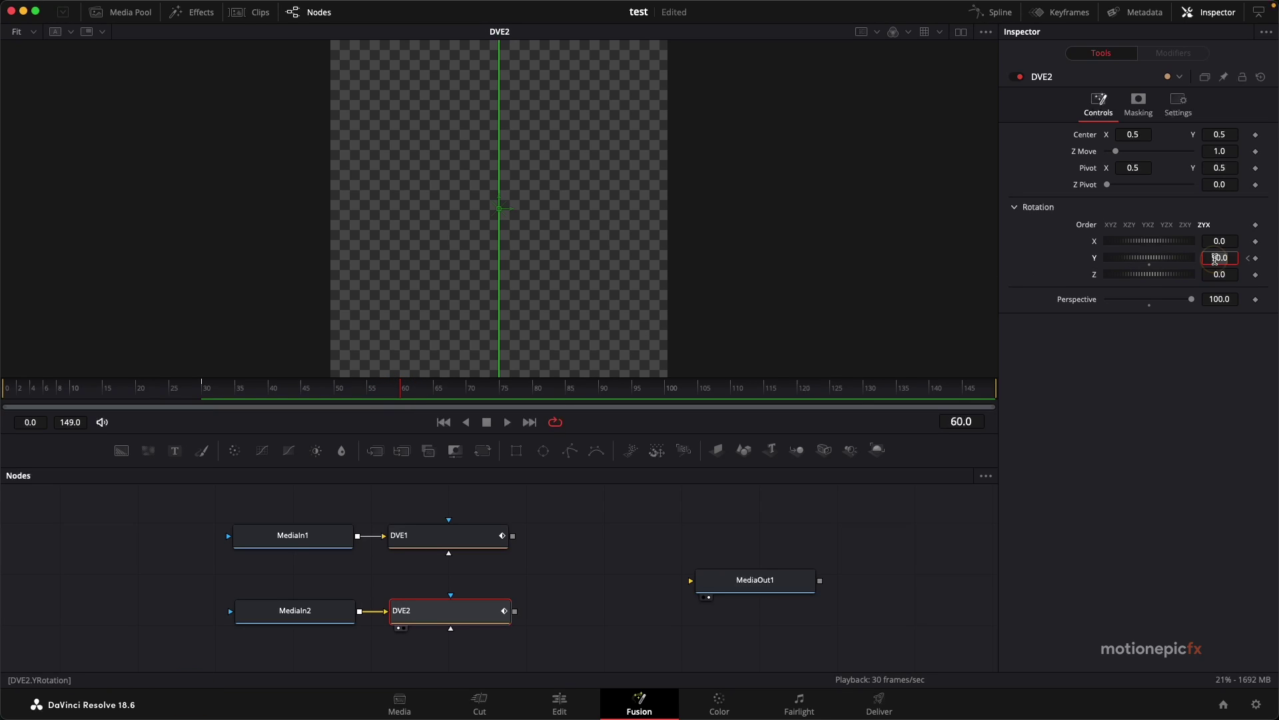
type("0")
key("Return")
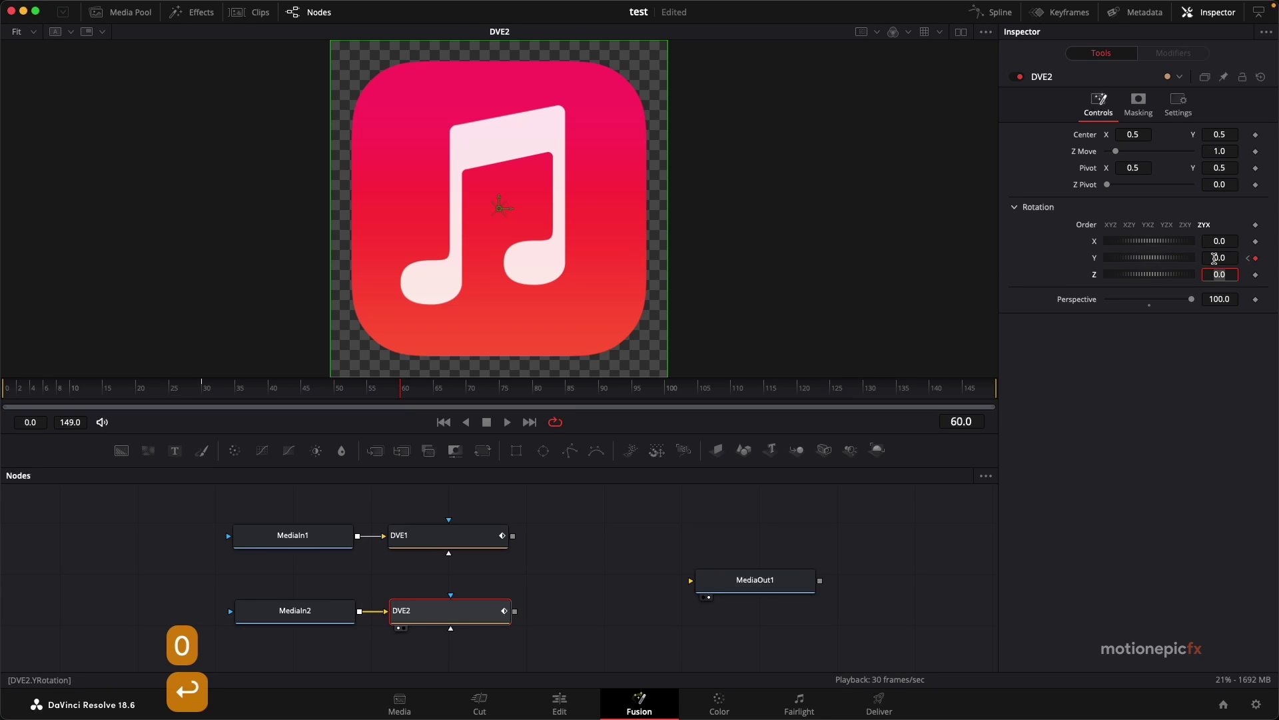
Merge DVE1 over DVE2 in Merge1, view it, and play the flip from frame 0
left_click_drag(511, 535, 513, 611)
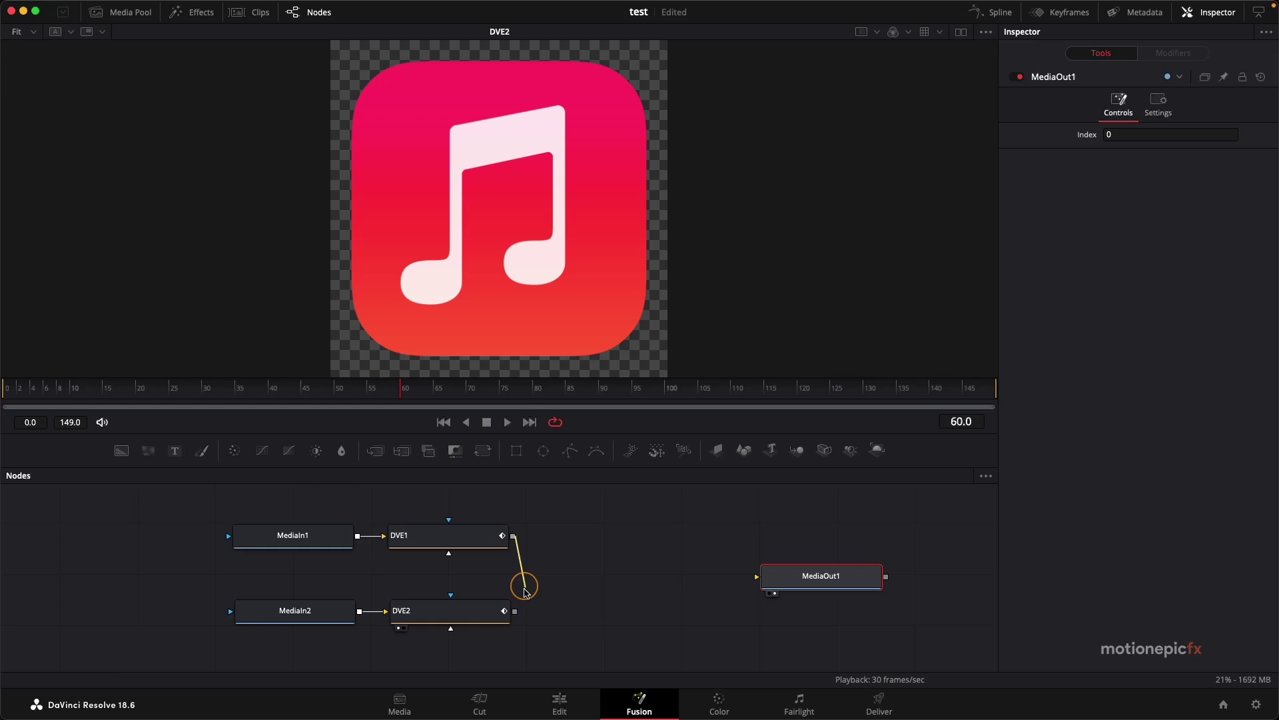
left_click_drag(594, 615, 521, 265)
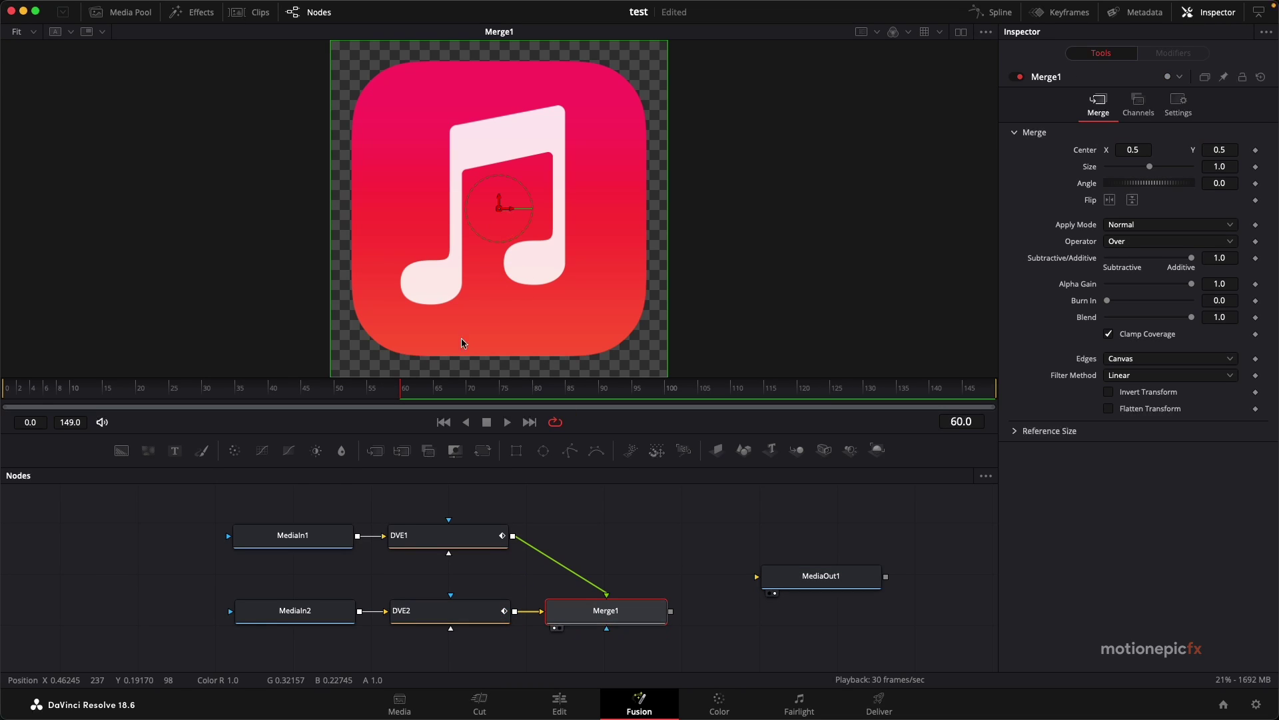
left_click(444, 422)
left_click(601, 541)
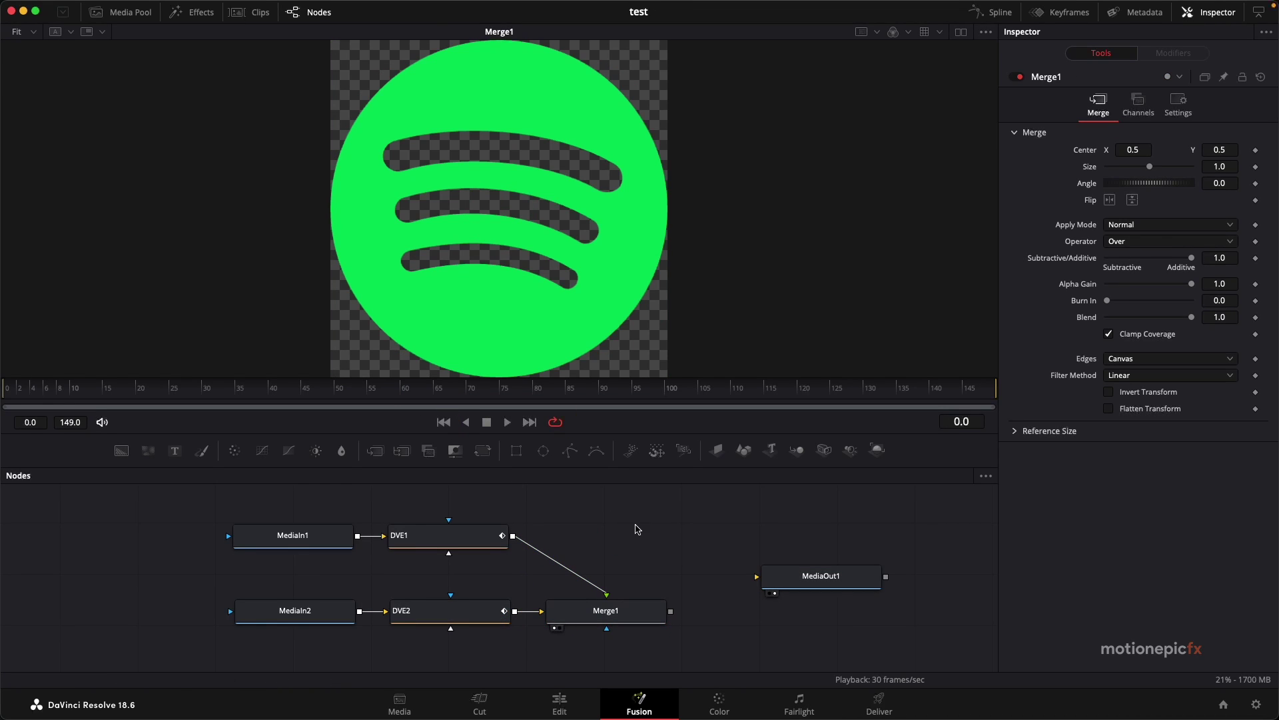
key("space")
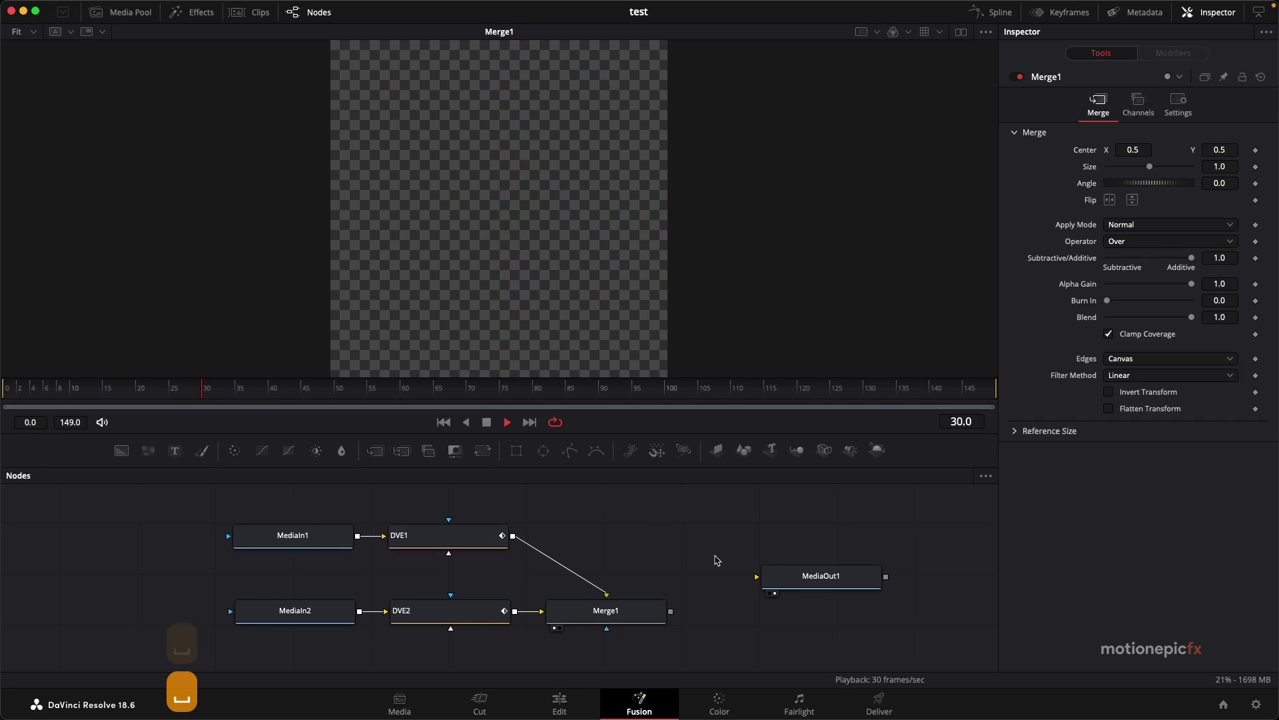
left_click(445, 422)
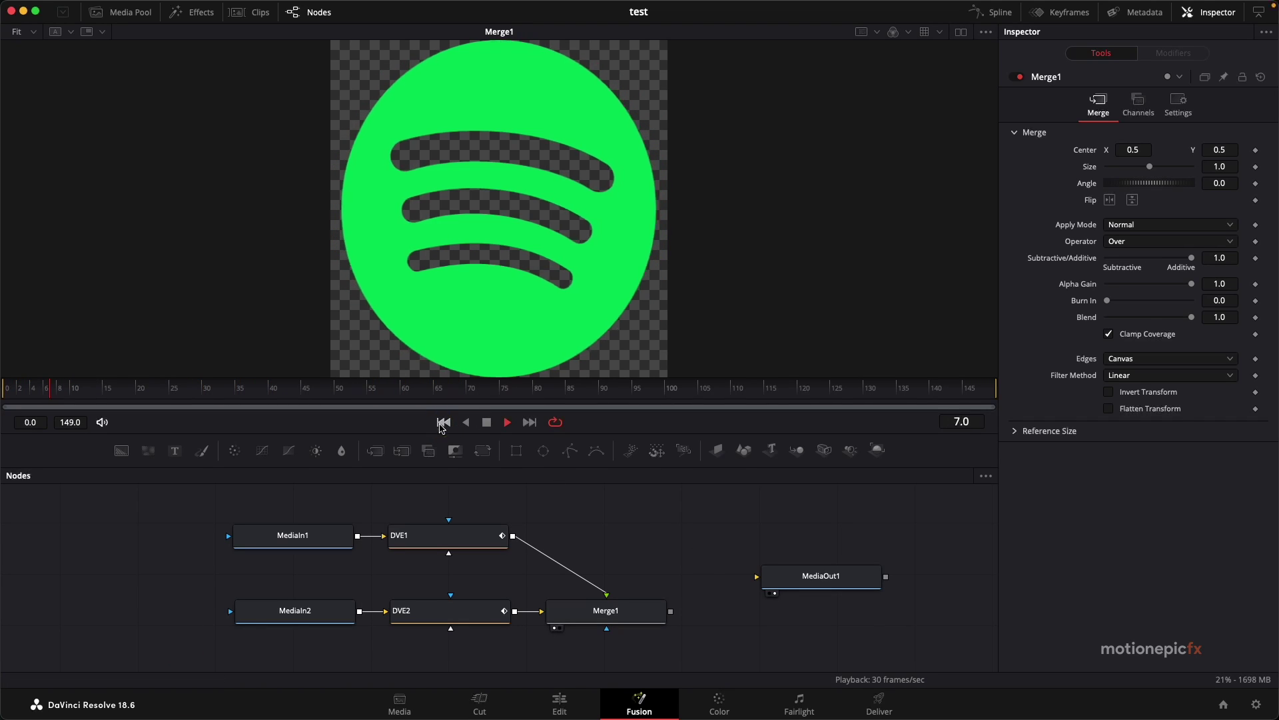
key("space")
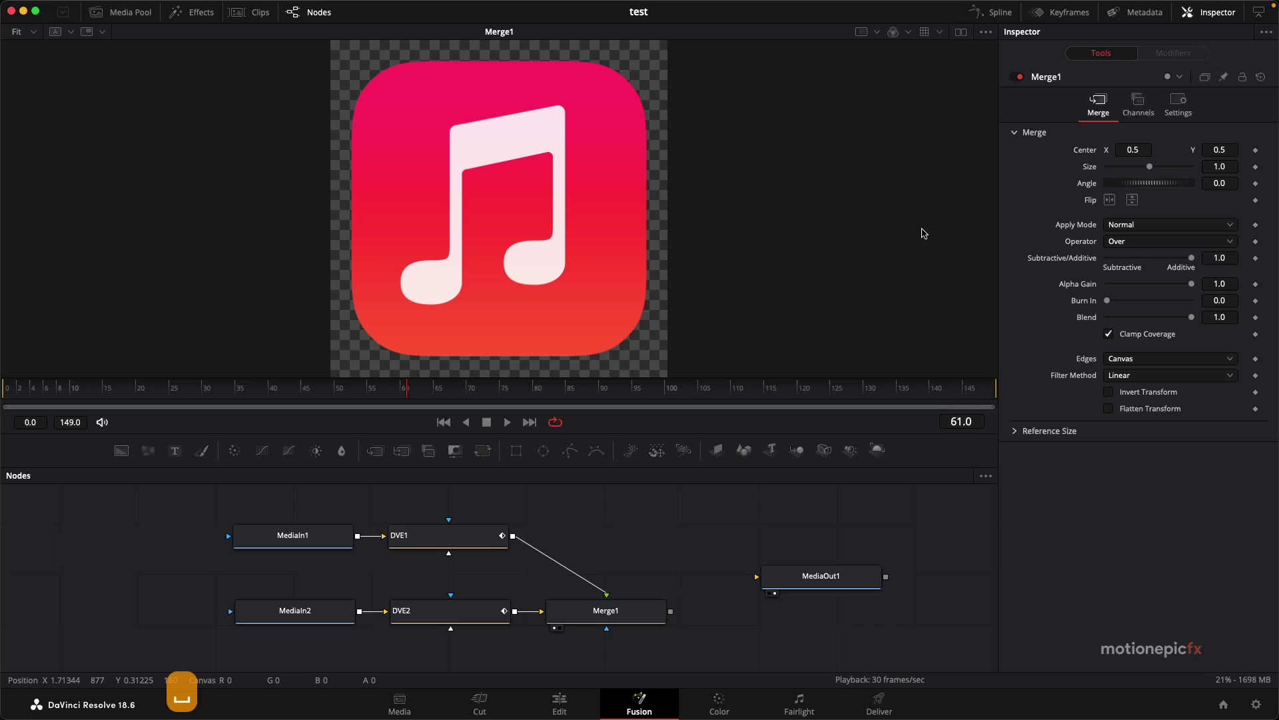
Smooth all Rotation Y keyframes in the Spline editor and sharpen the frame-30 peak tangent
left_click(993, 13)
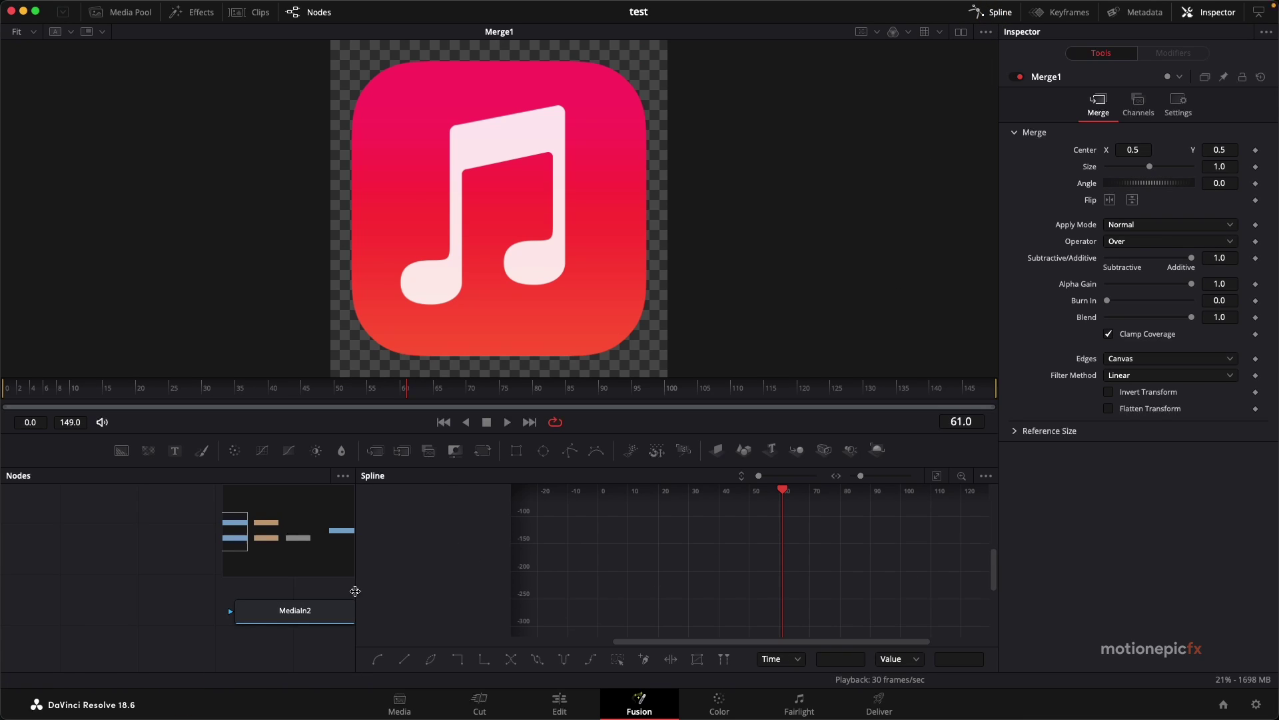
left_click(984, 483)
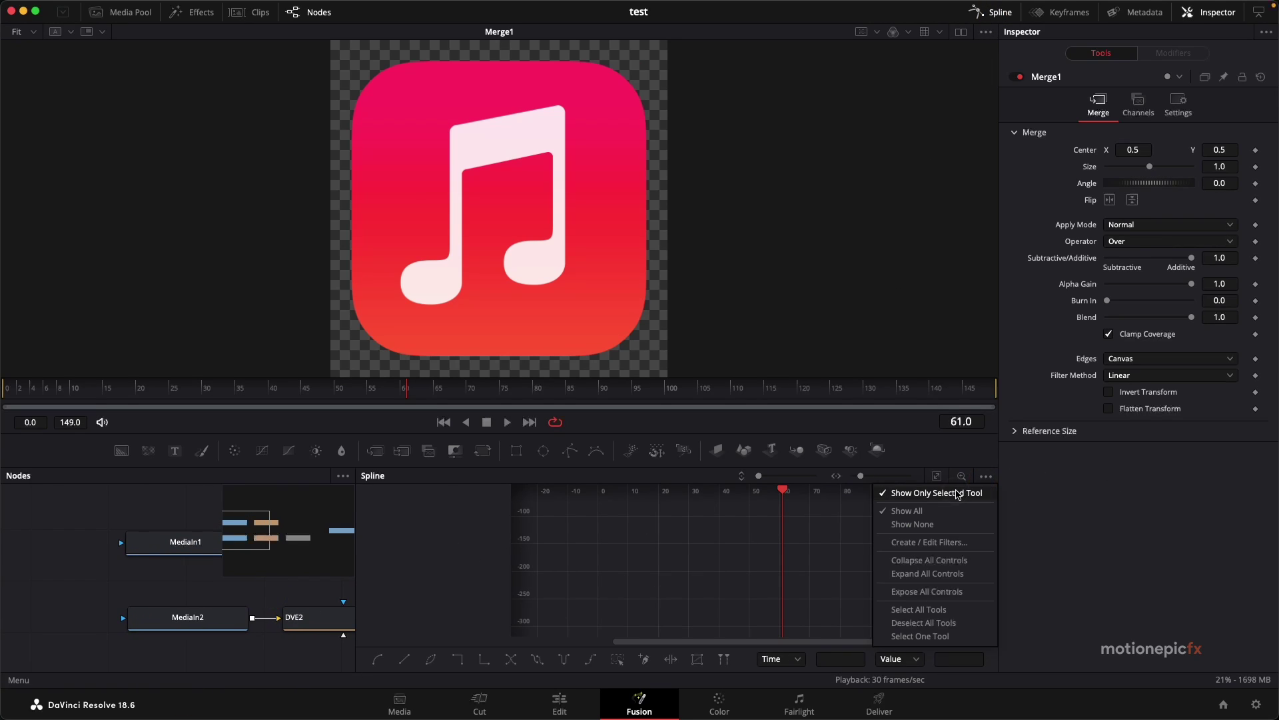
left_click(920, 491)
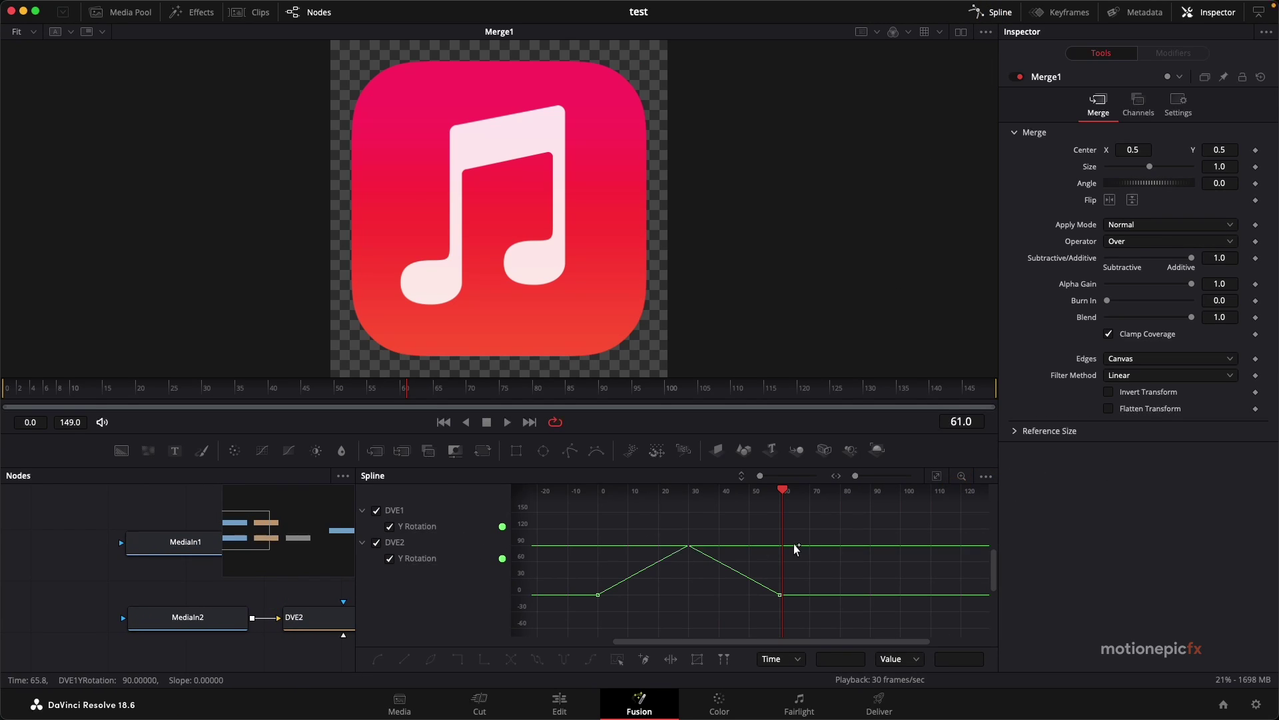
left_click_drag(577, 516, 797, 615)
key("s")
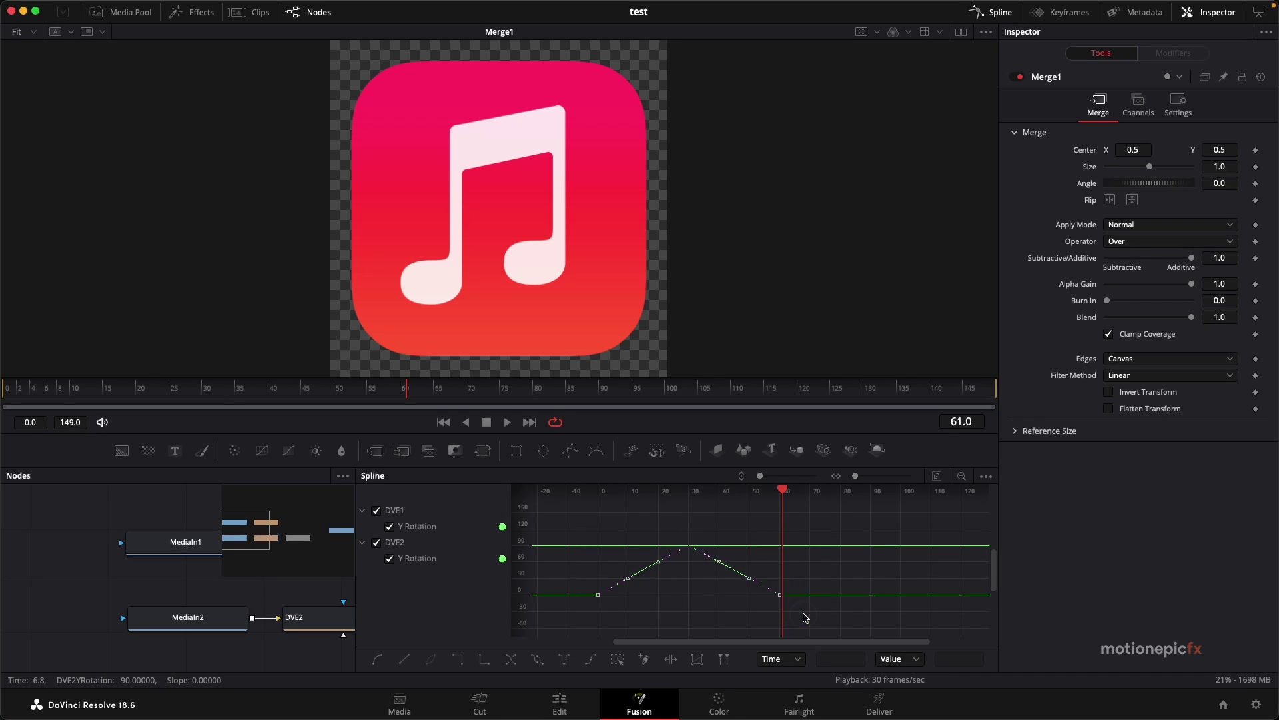
key("s")
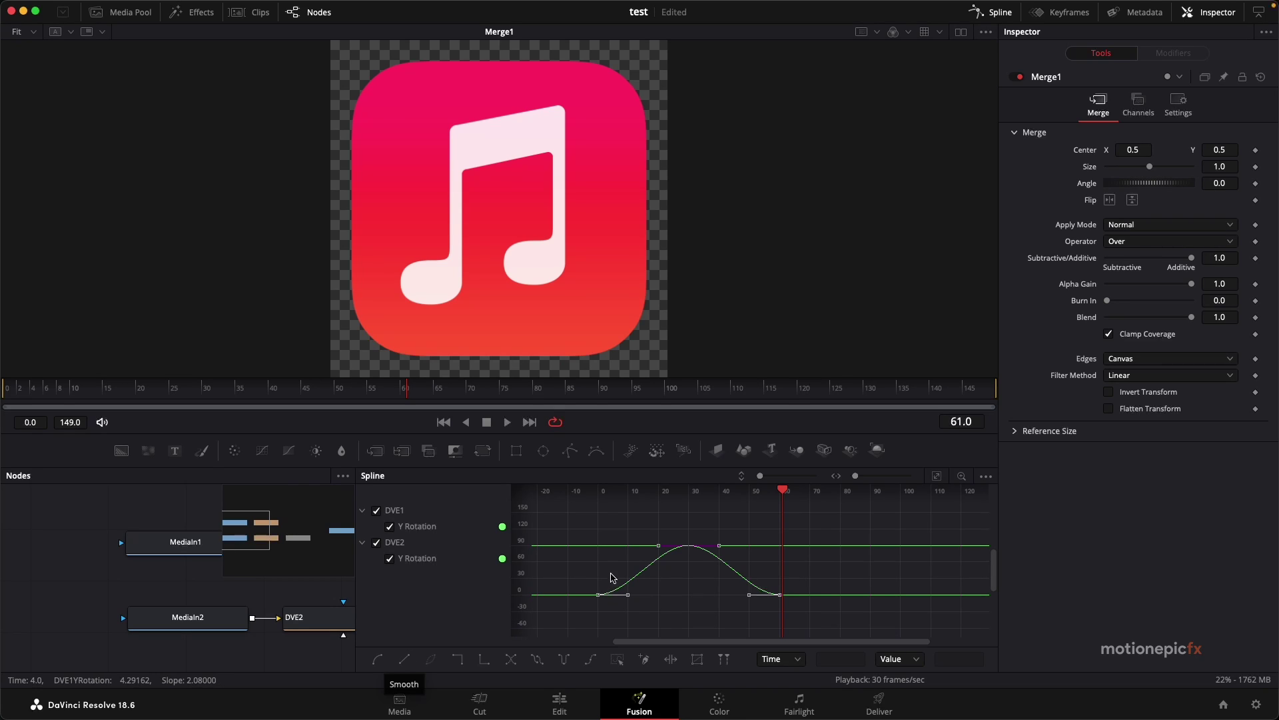
left_click(659, 547)
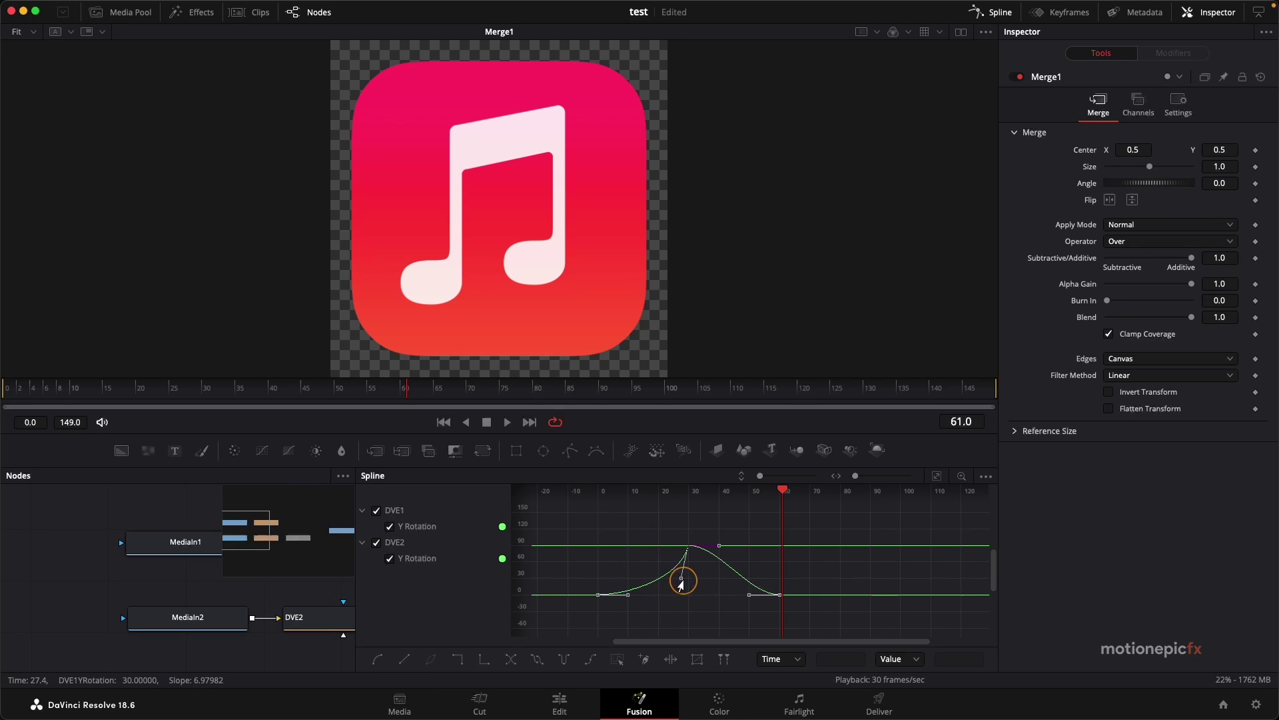
left_click_drag(668, 565, 685, 586)
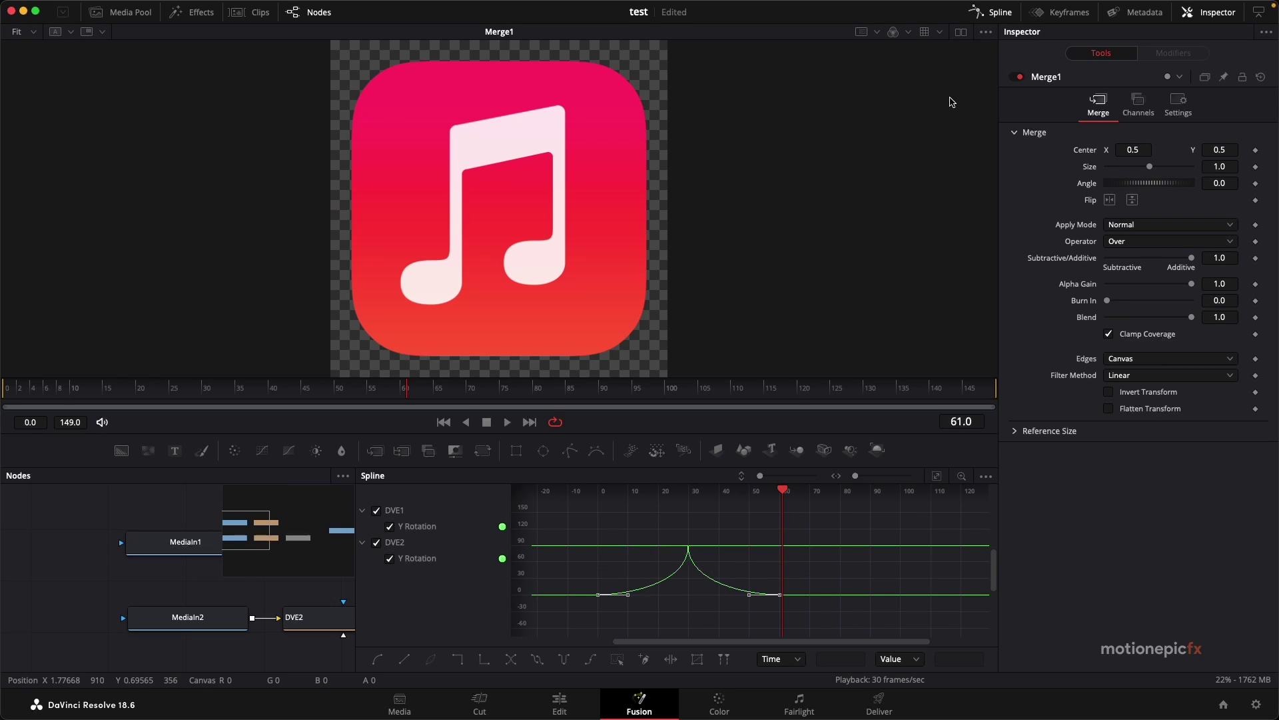
left_click(990, 13)
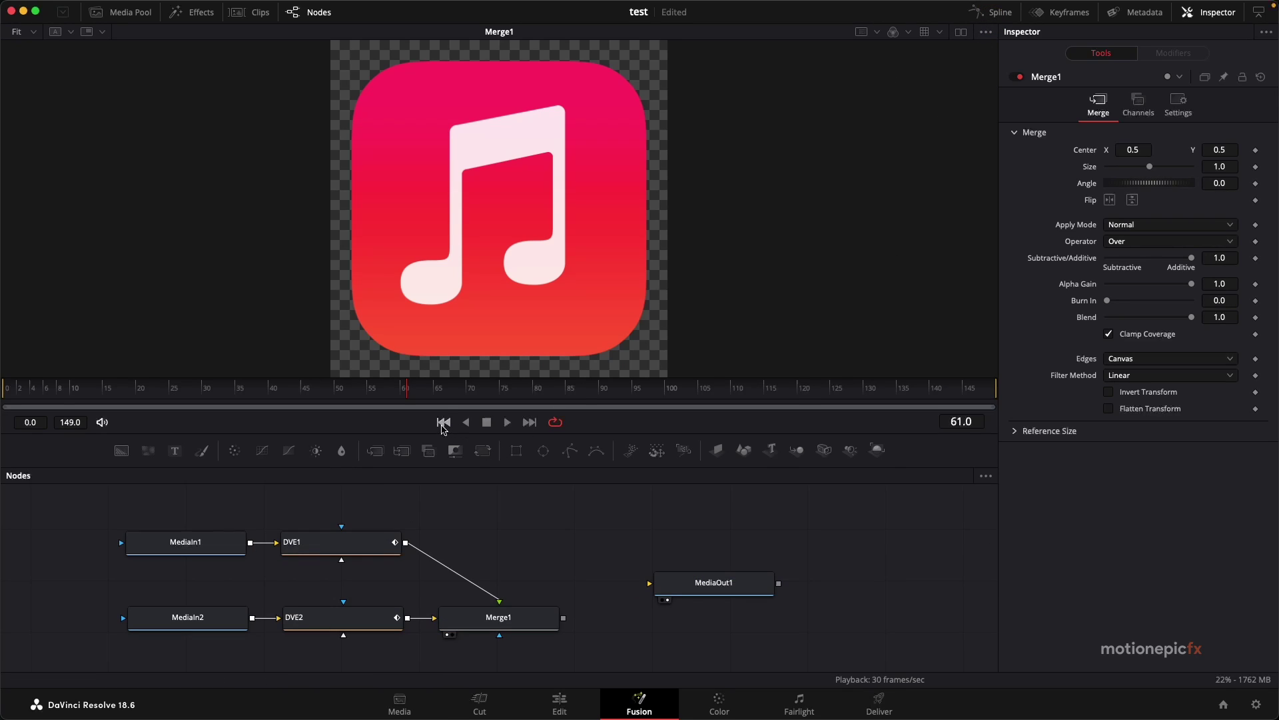
Replay the finished flip animation from frame 0
left_click(443, 422)
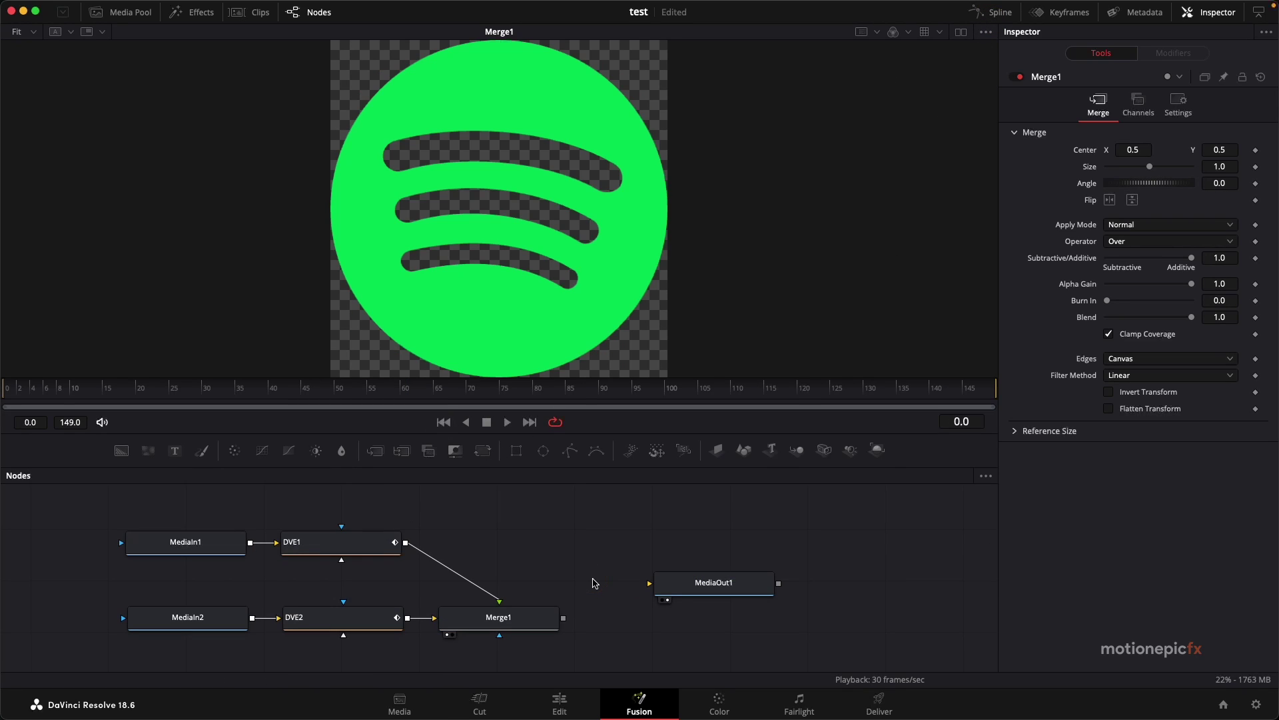
key("space")
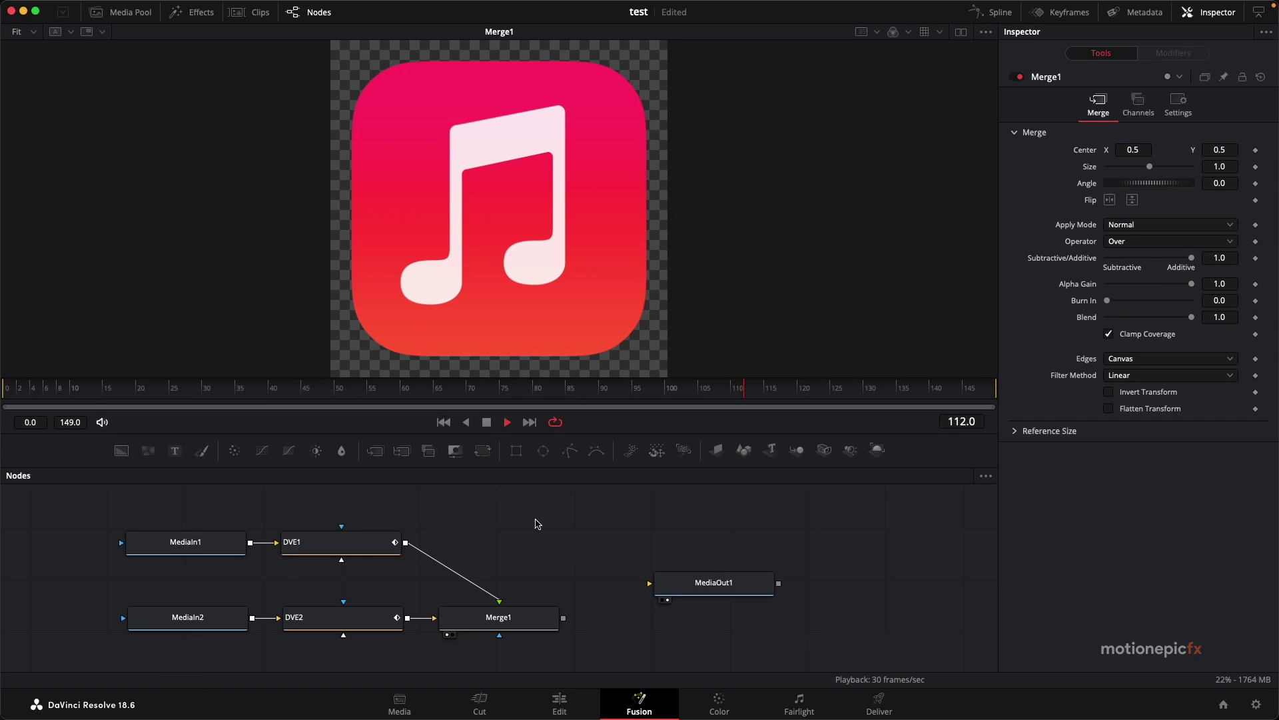
key("space")
Move MediaOut1, inspect DVE1, and connect Merge1's output to MediaOut1
left_click_drag(676, 584, 752, 594)
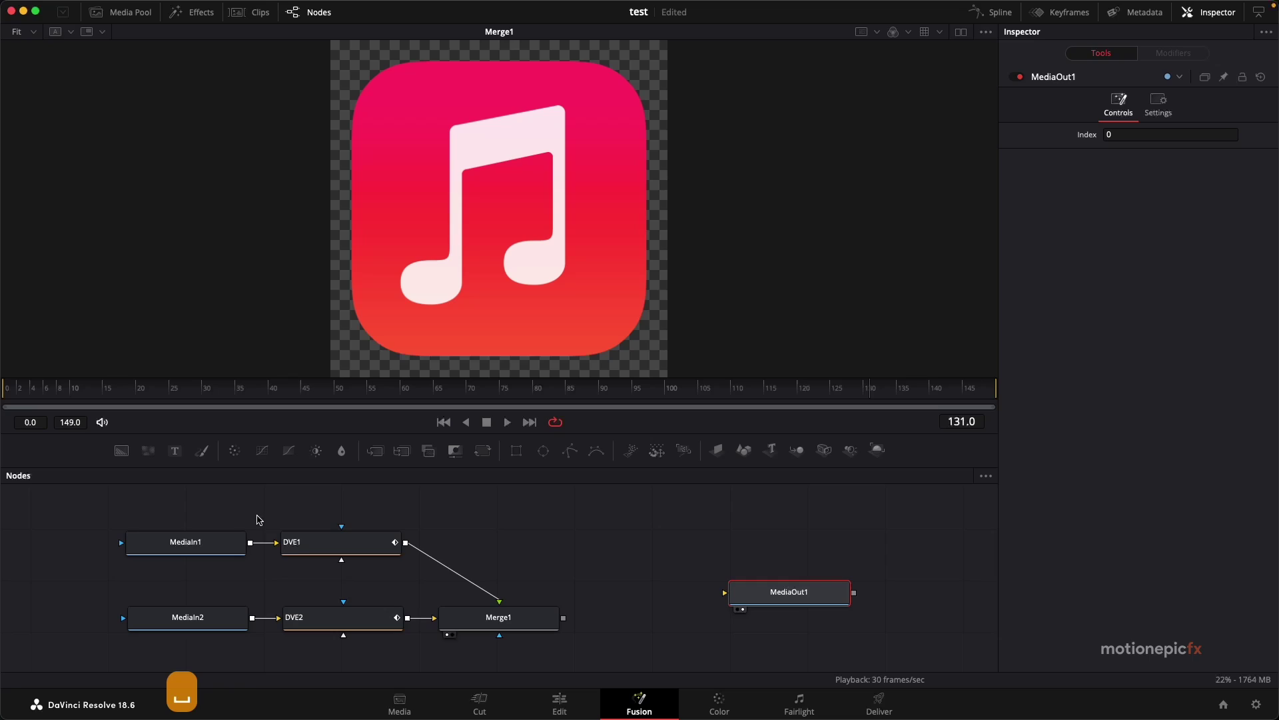
left_click(330, 545)
left_click(1172, 110)
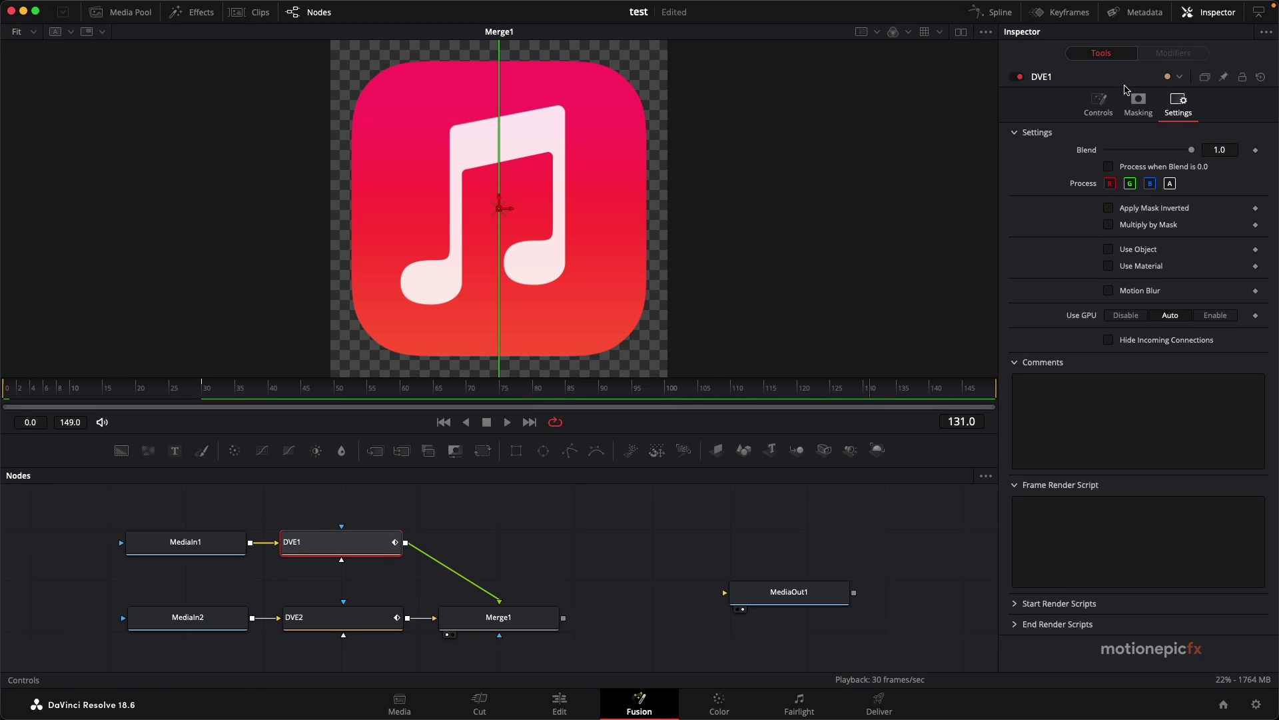
scroll(536, 609, "right", 3)
scroll(534, 610, "down", 1)
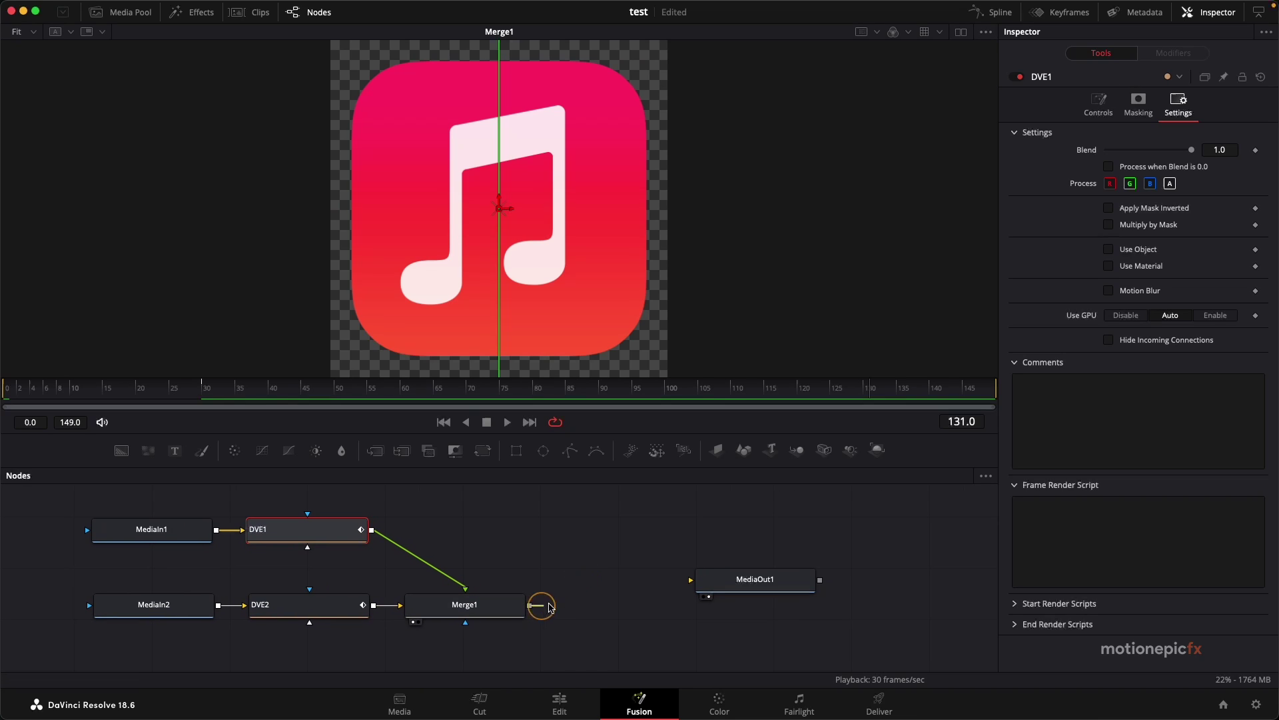
left_click_drag(531, 611, 705, 580)
Preview the timeline on the Edit page, stopping on the fourth clip, then reopen Fusion
left_click(579, 705)
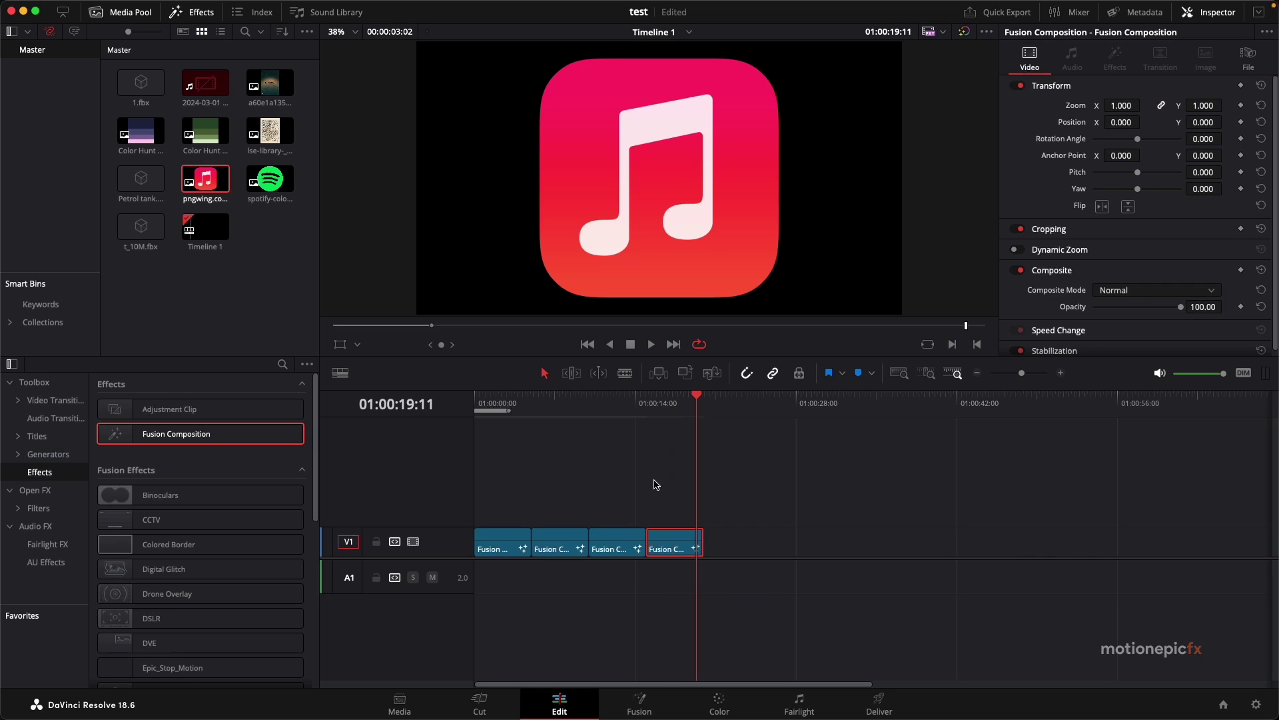
left_click(647, 412)
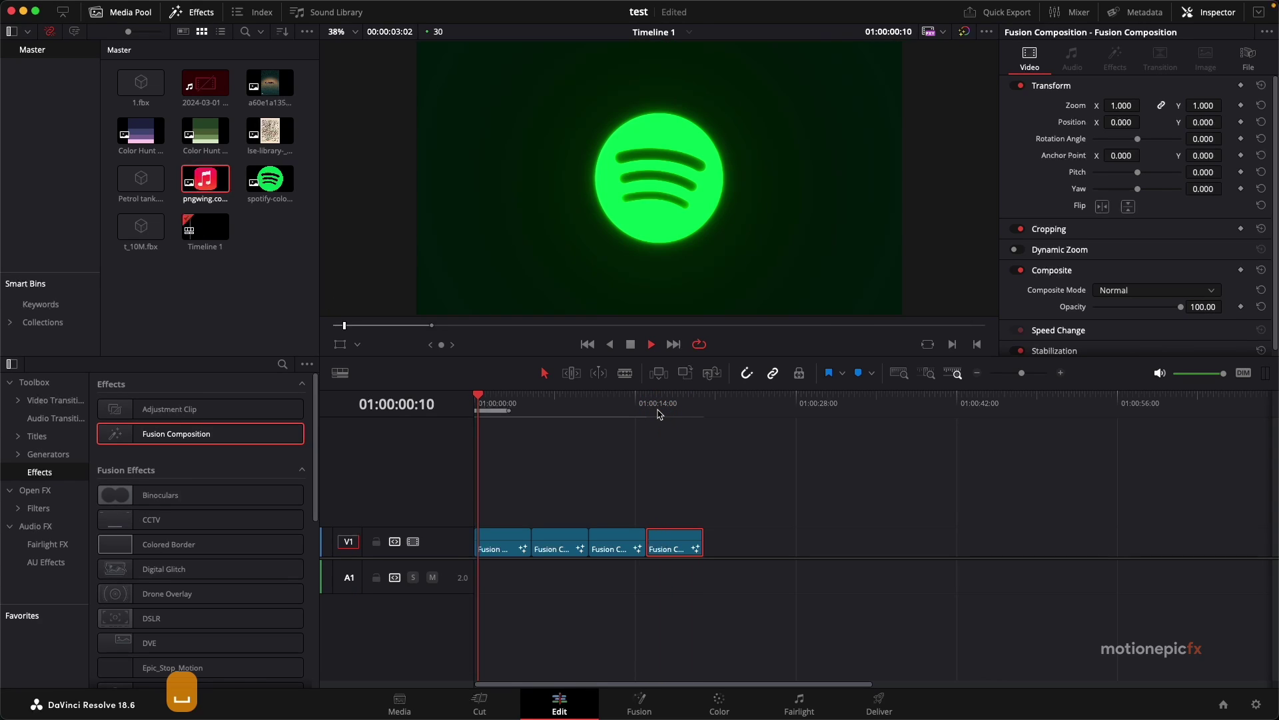
left_click(648, 403)
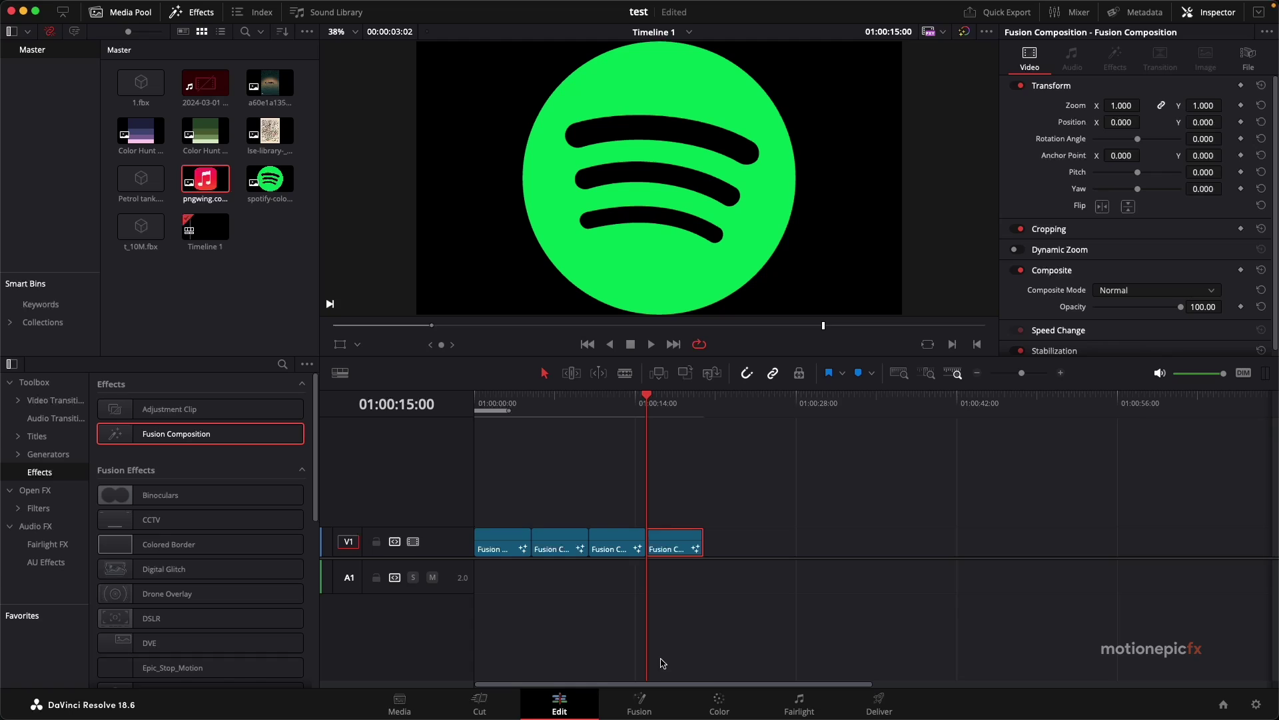
left_click(639, 703)
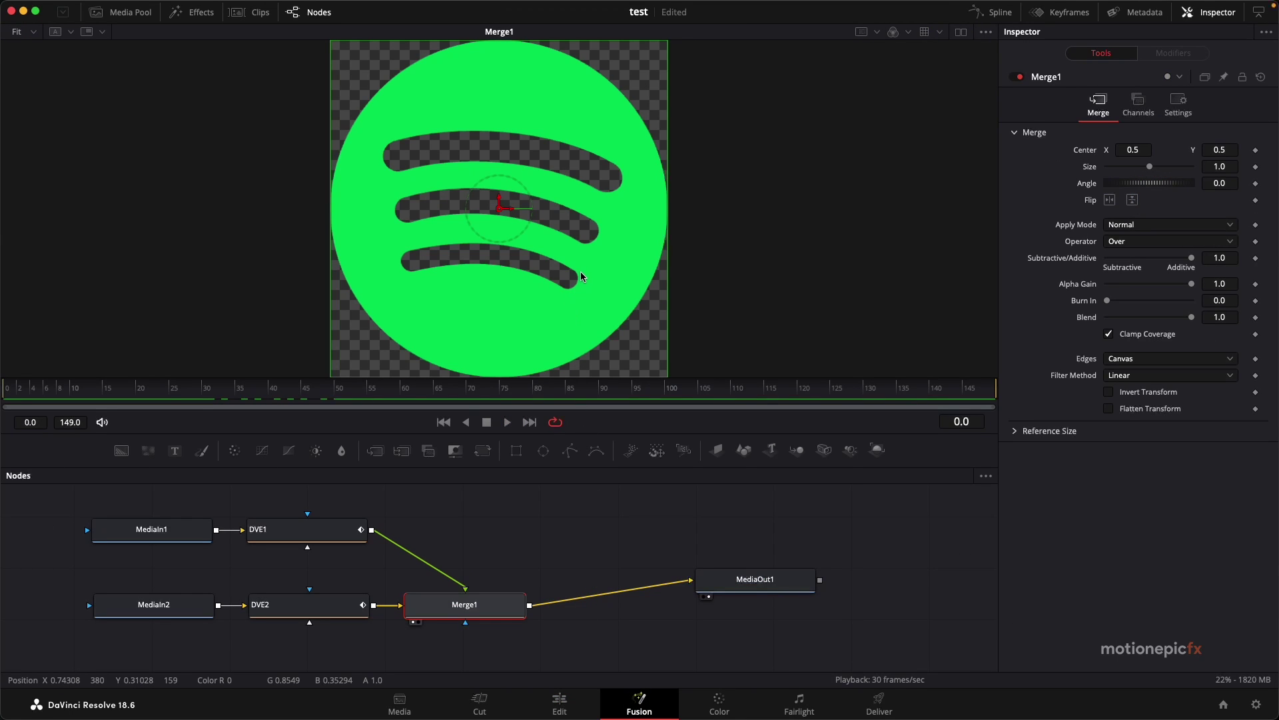
scroll(582, 277, "down", 1)
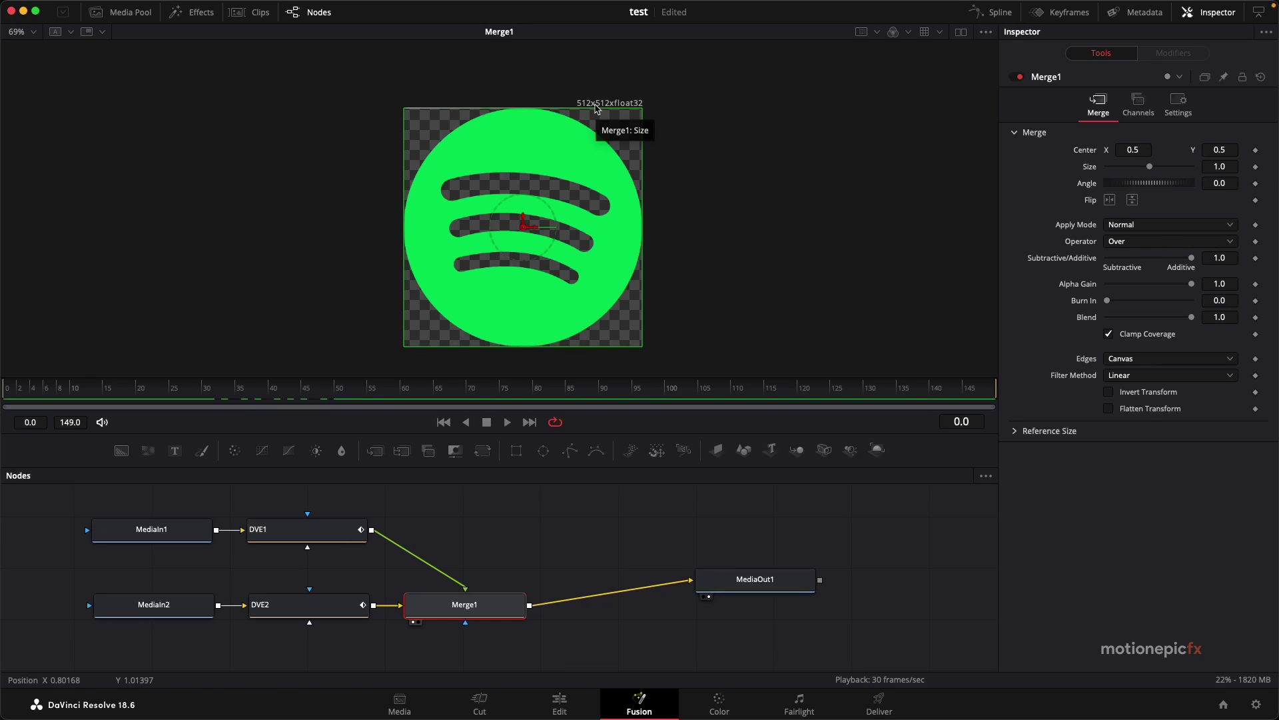
Merge a Background node with Merge1 in Merge2, then swap Merge2's inputs
left_click_drag(660, 649, 616, 606)
left_click(686, 557)
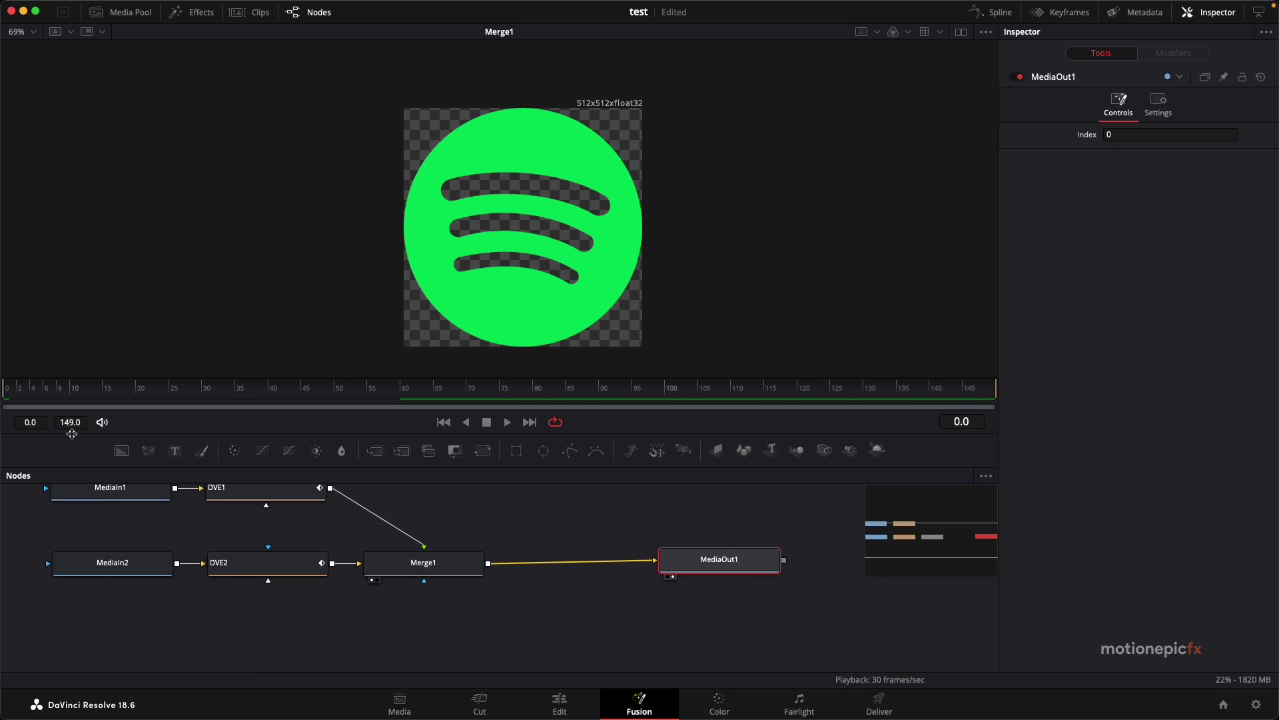
mouse_move(121, 454)
left_mouse_down()
mouse_move(280, 611)
mouse_move(272, 637)
mouse_move(490, 567)
left_mouse_up()
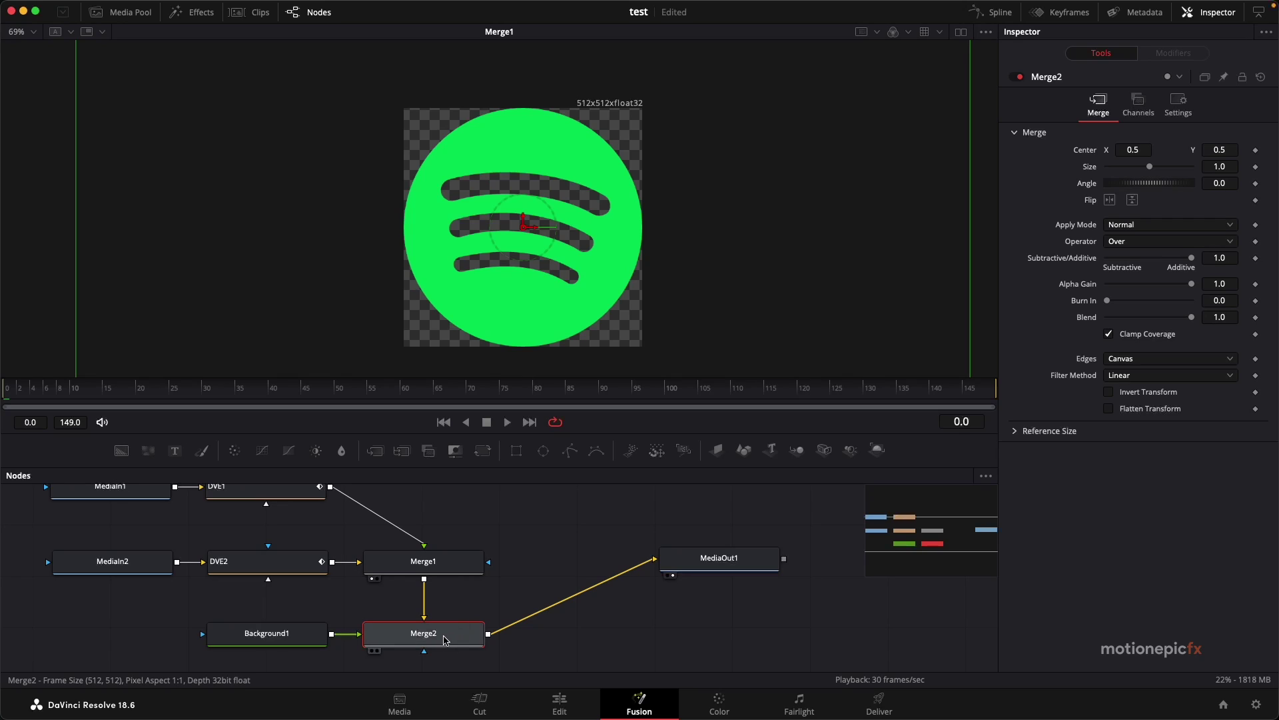
left_click_drag(445, 640, 525, 290)
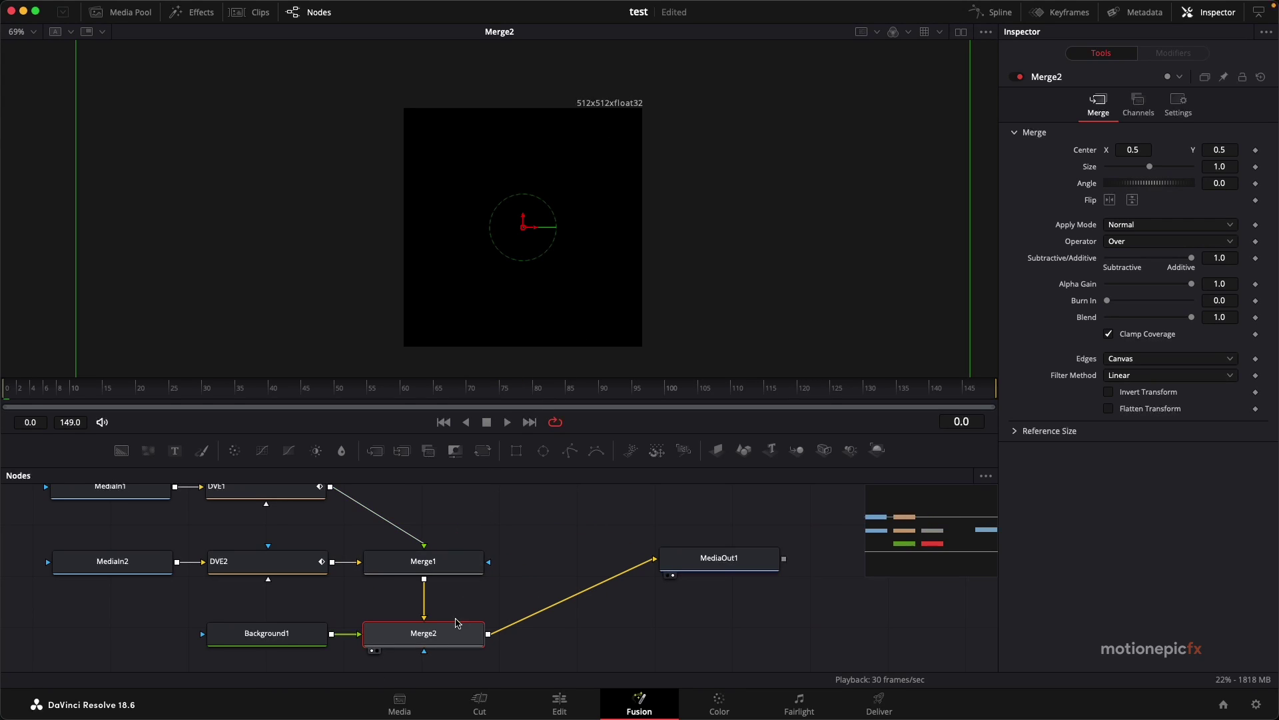
right_click(430, 639)
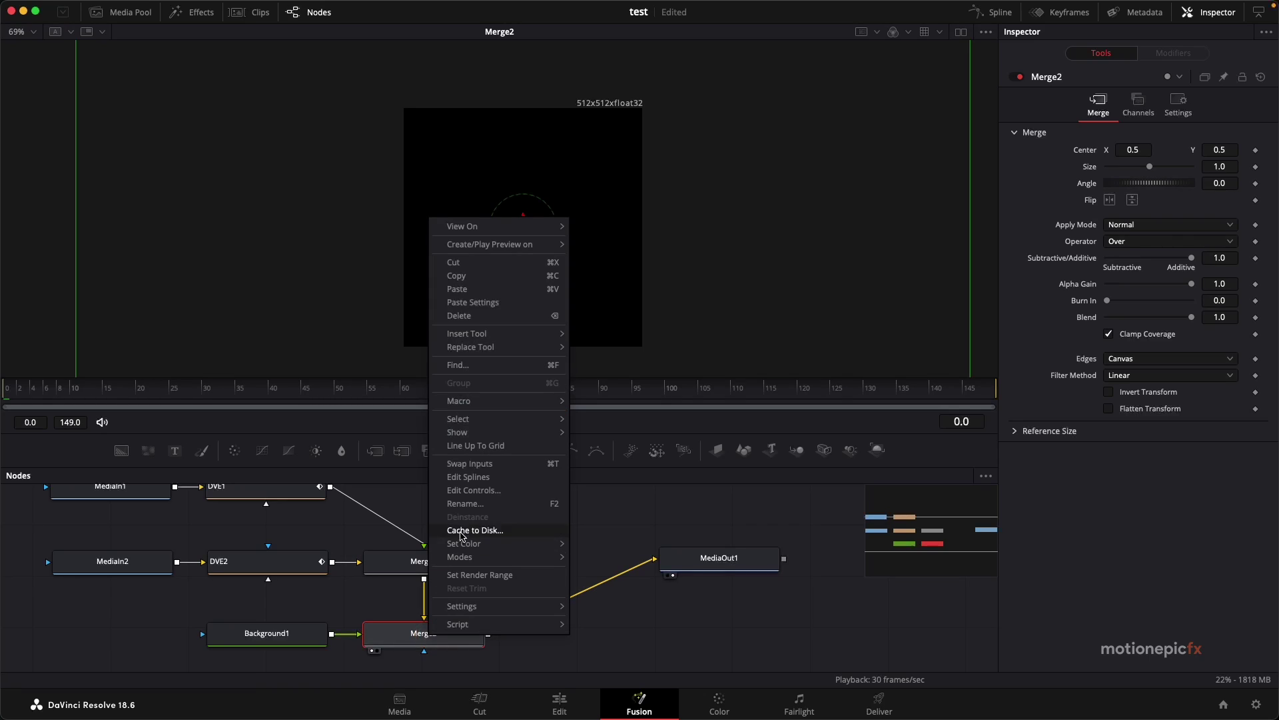
left_click(473, 466)
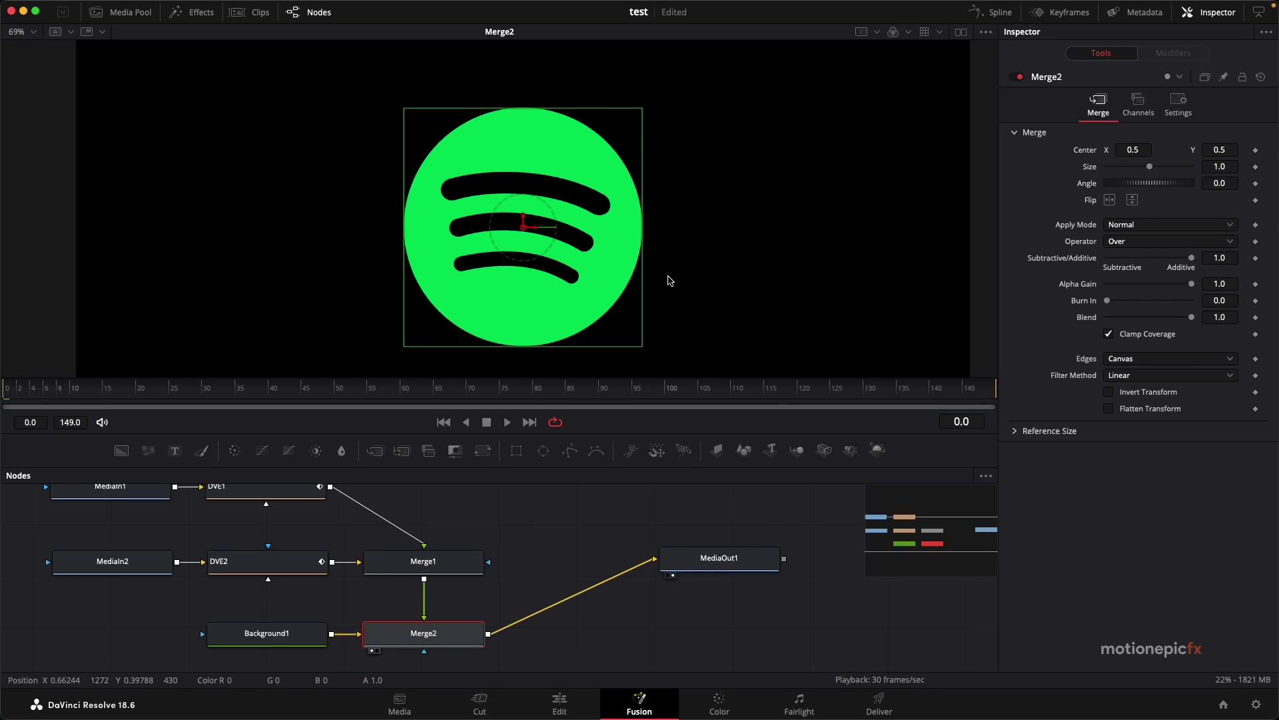
scroll(669, 281, "down", 1)
scroll(669, 282, "down", 1)
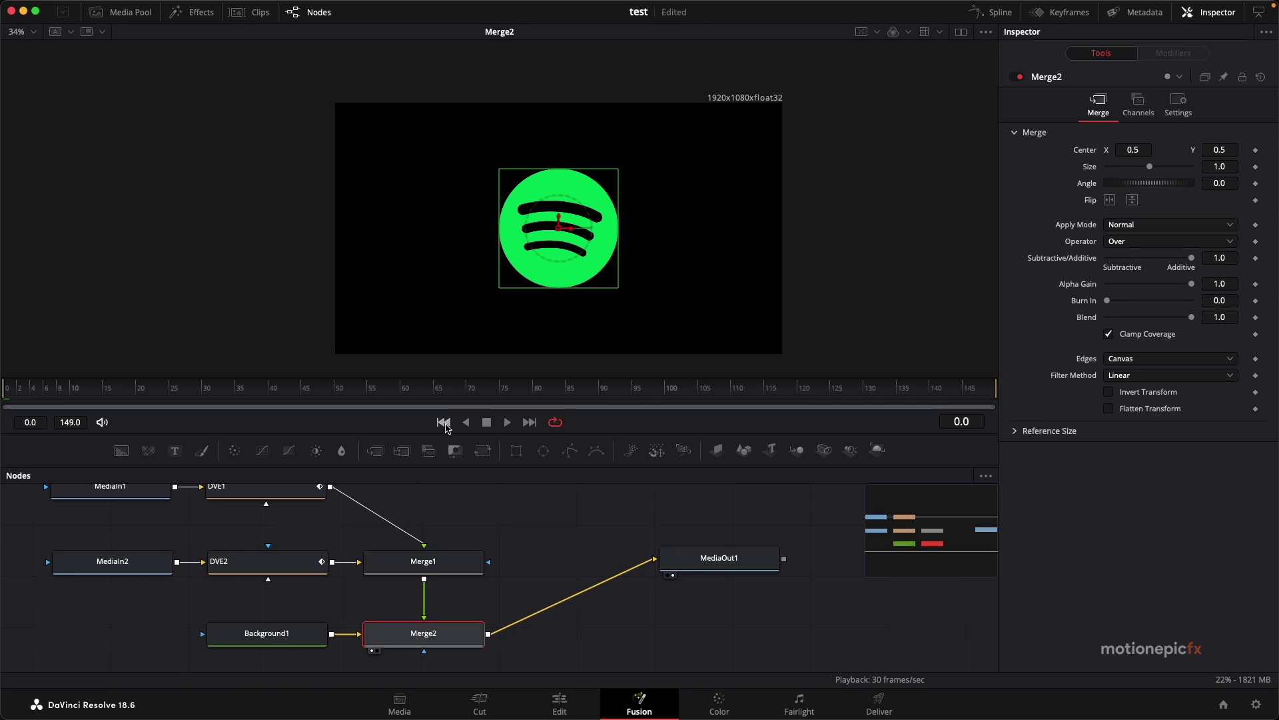
key("space")
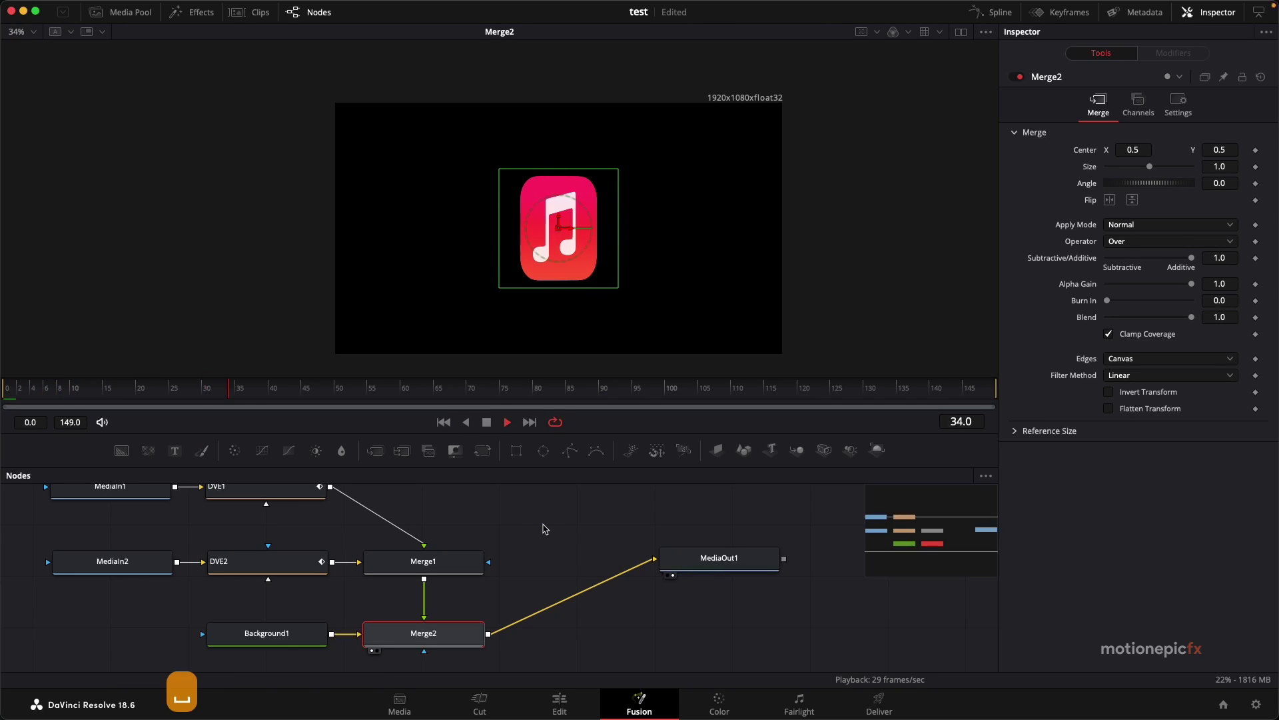
key("space")
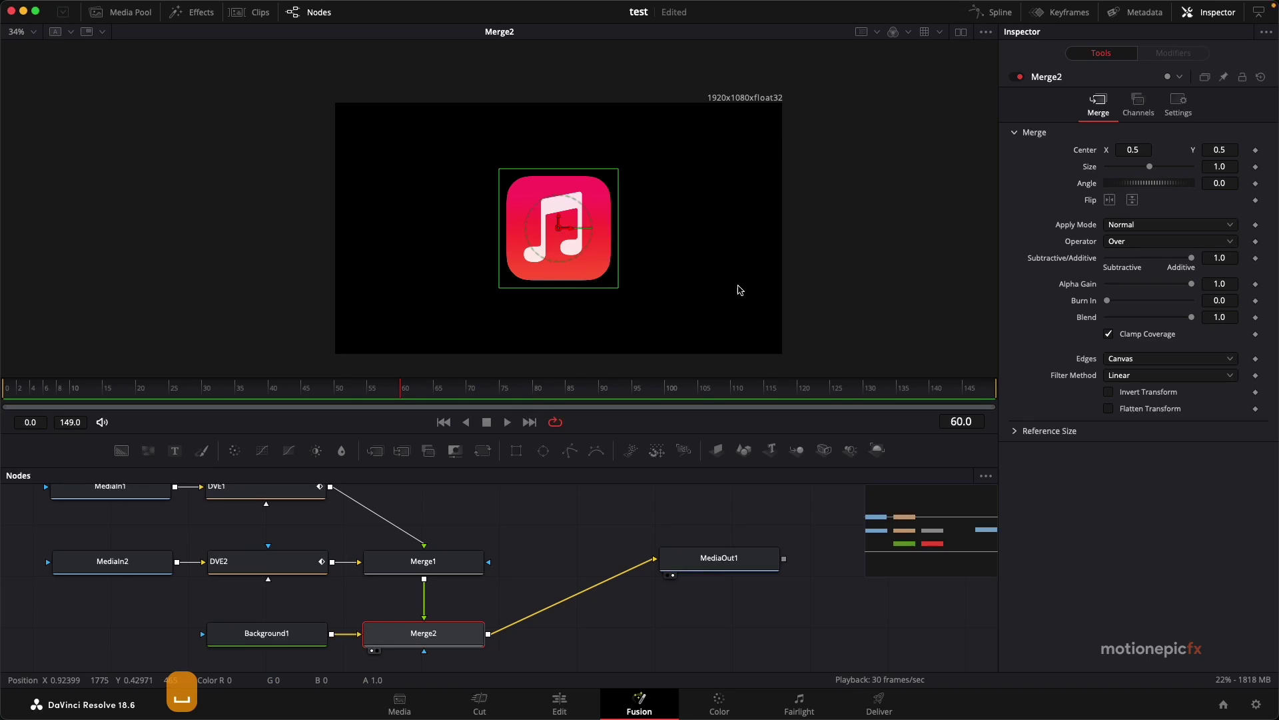
left_click(560, 703)
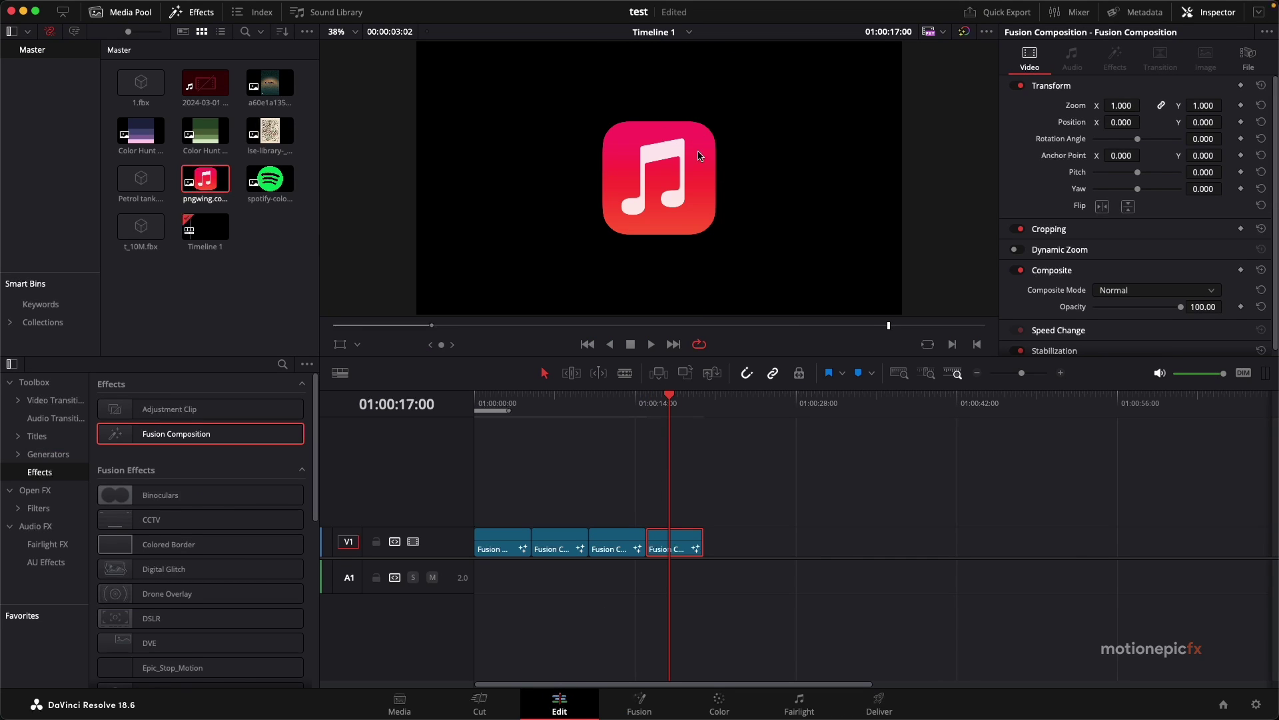
Back in the Fusion node graph, move the MediaOut1 node to the right of the final merge
left_click(653, 707)
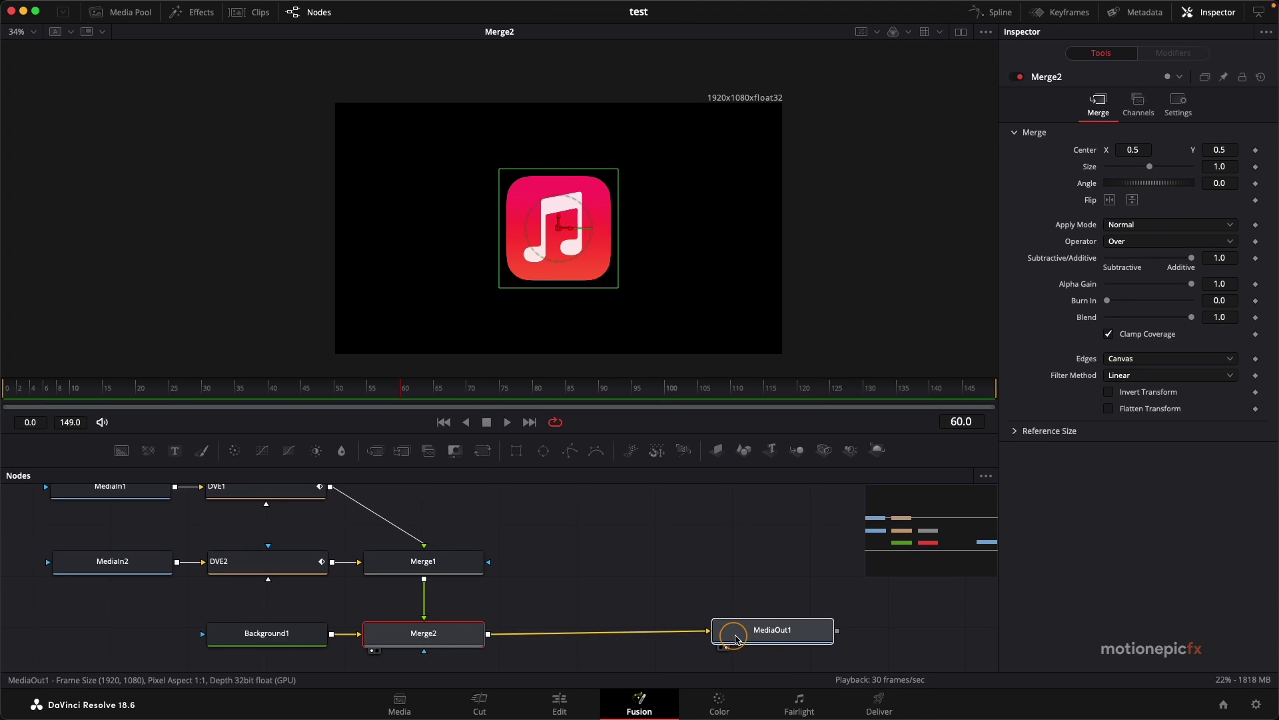
left_click_drag(677, 612, 738, 636)
left_click_drag(614, 607, 613, 571)
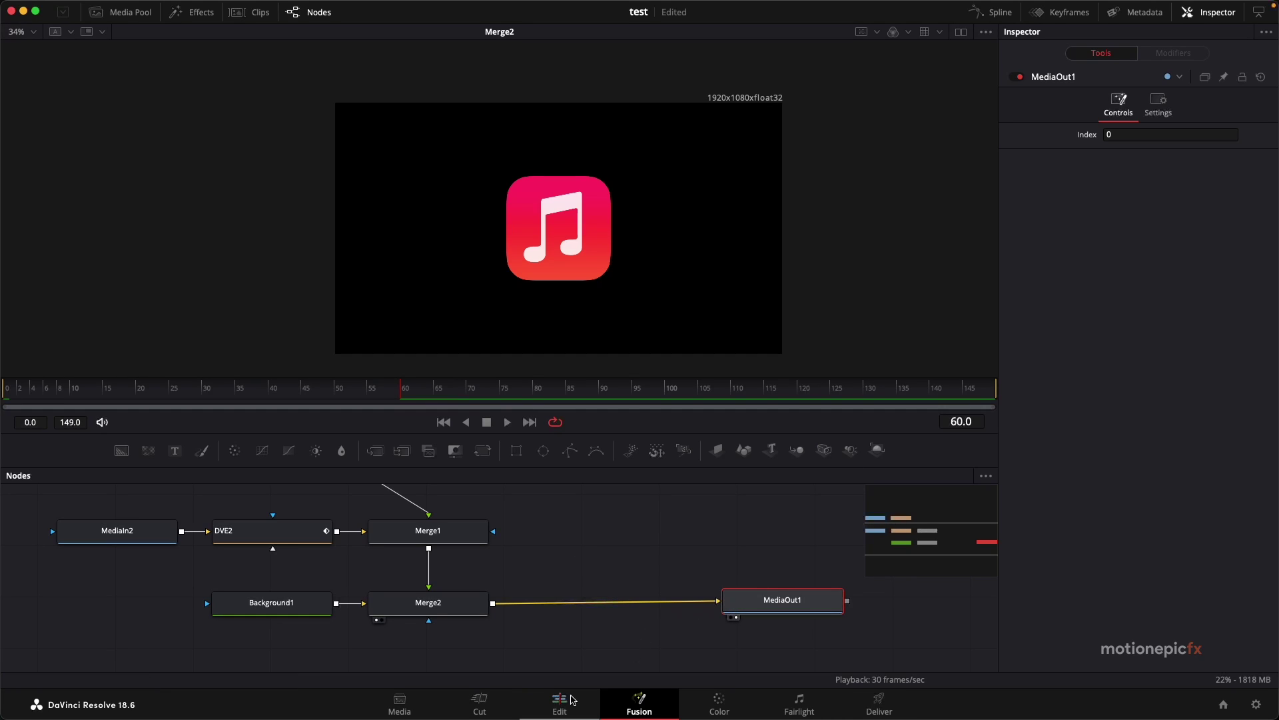
Play the Spotify-to-Apple Music flip animation from the first frame
left_click(444, 422)
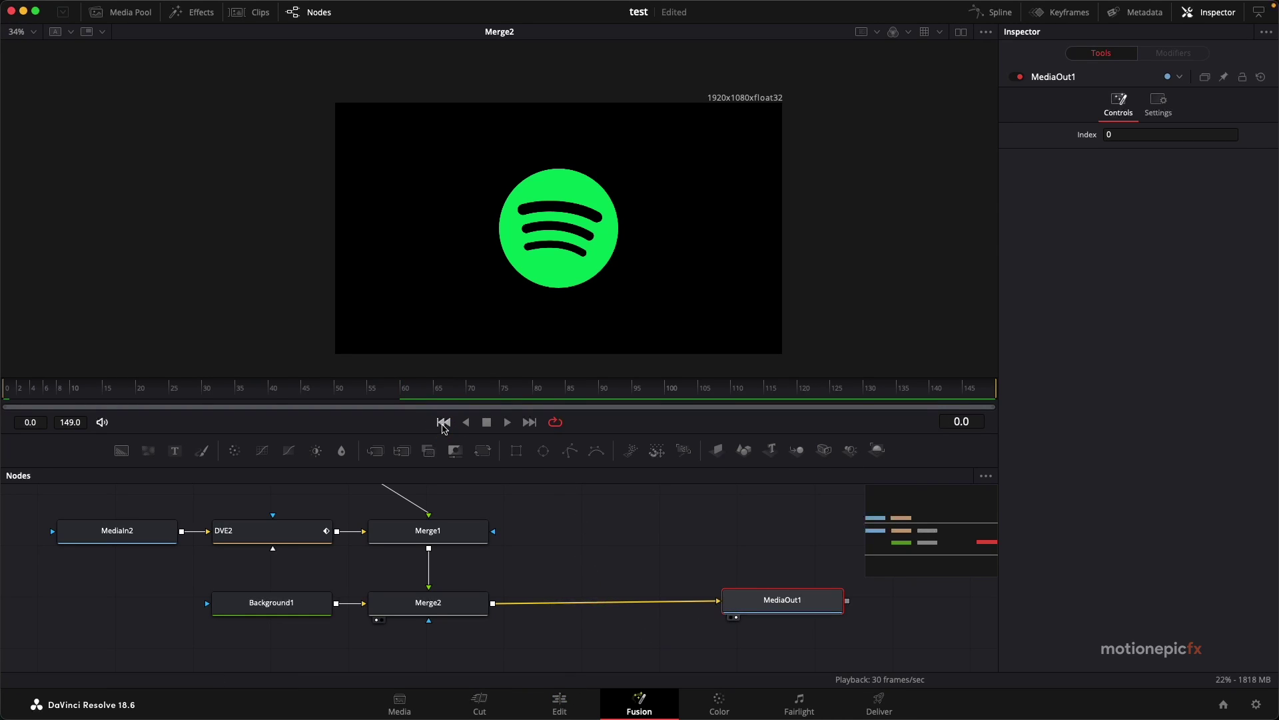
key("space")
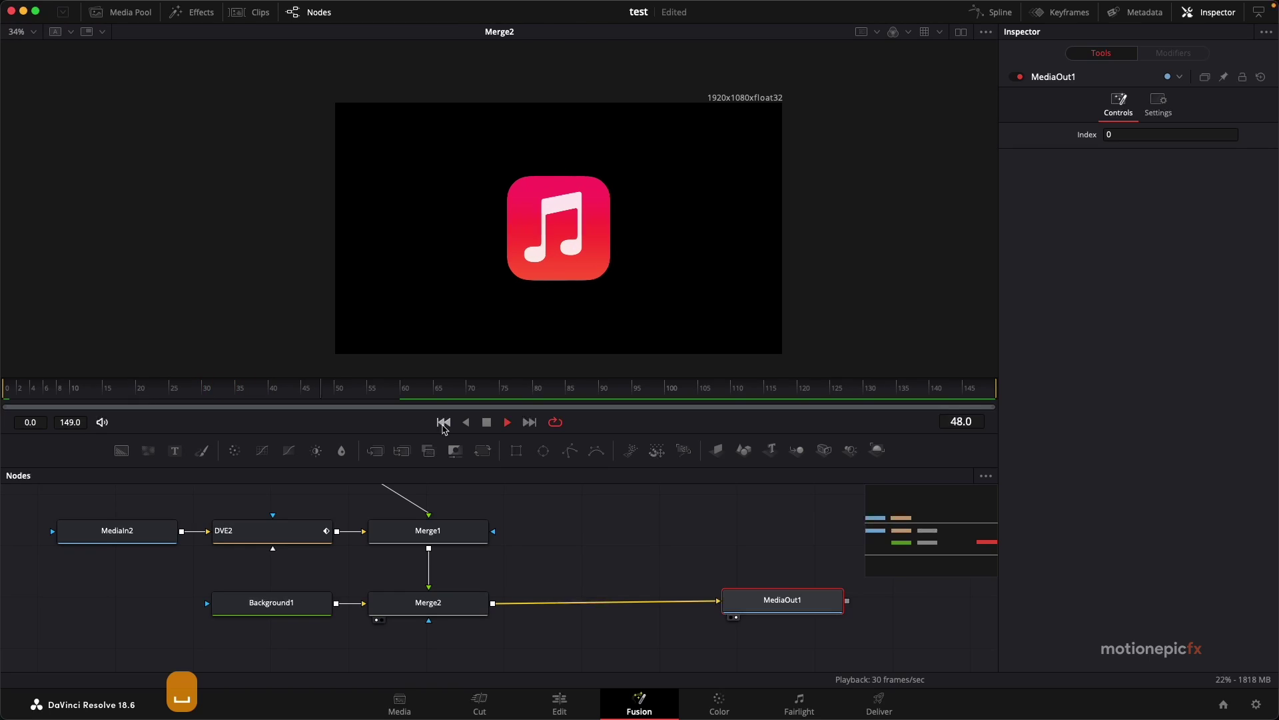
left_click(442, 422)
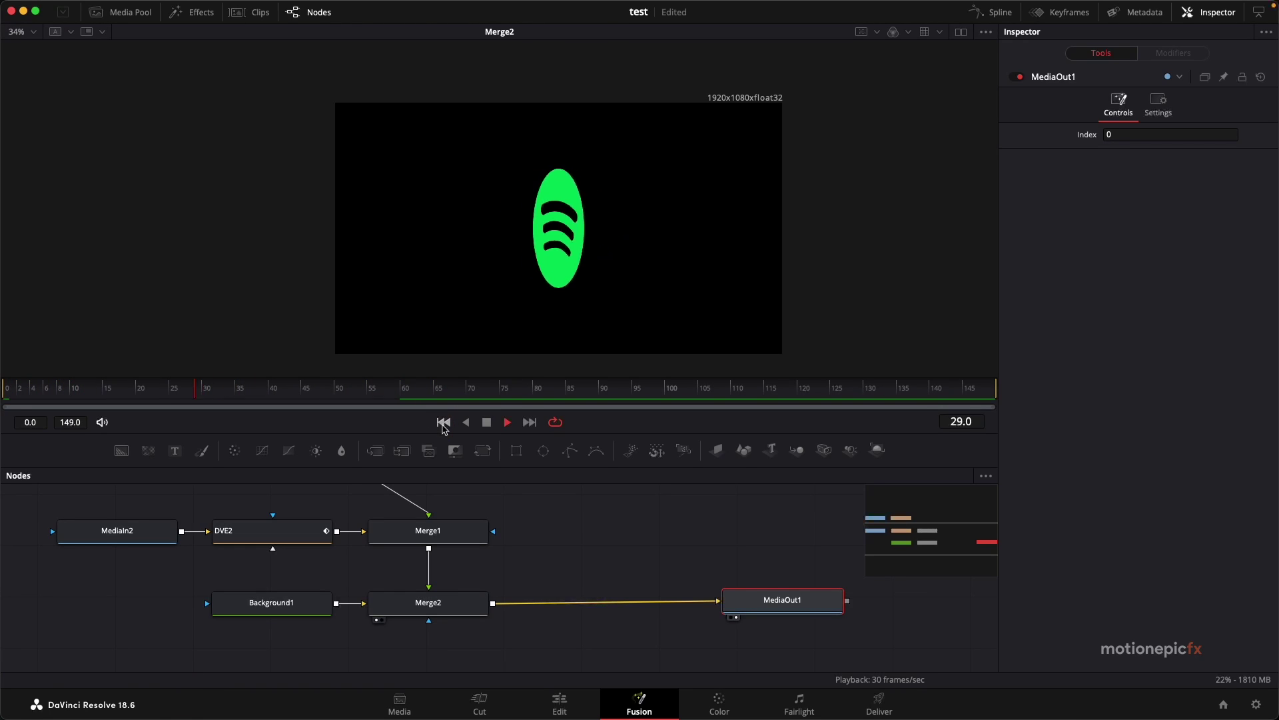